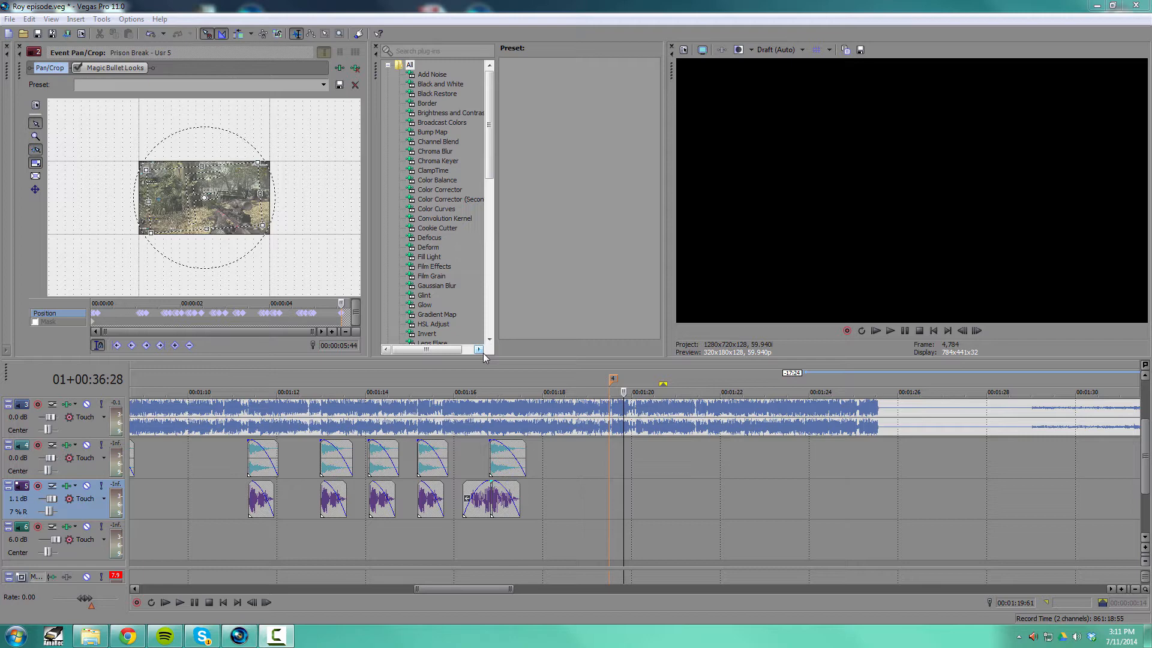
Scan the timeline from marker 4 to the next group of effects near 00:01:40 for the stretch without sound effects
click(692, 388)
scroll(675, 390, down, 4)
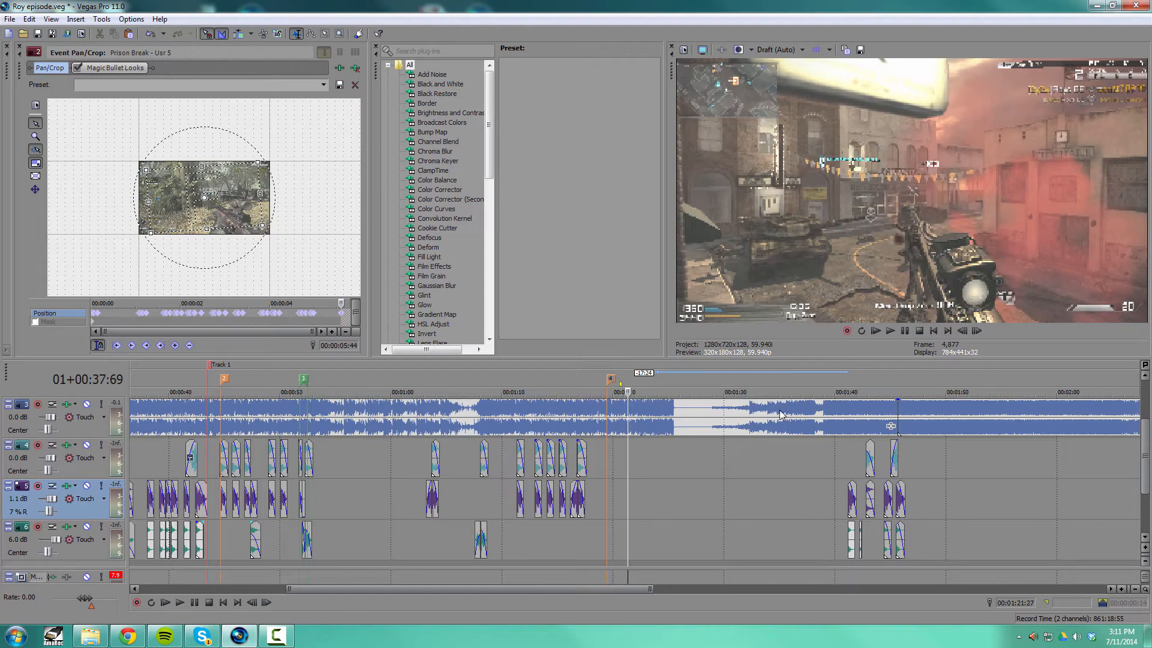
click(847, 379)
click(897, 391)
click(865, 388)
click(838, 378)
click(847, 375)
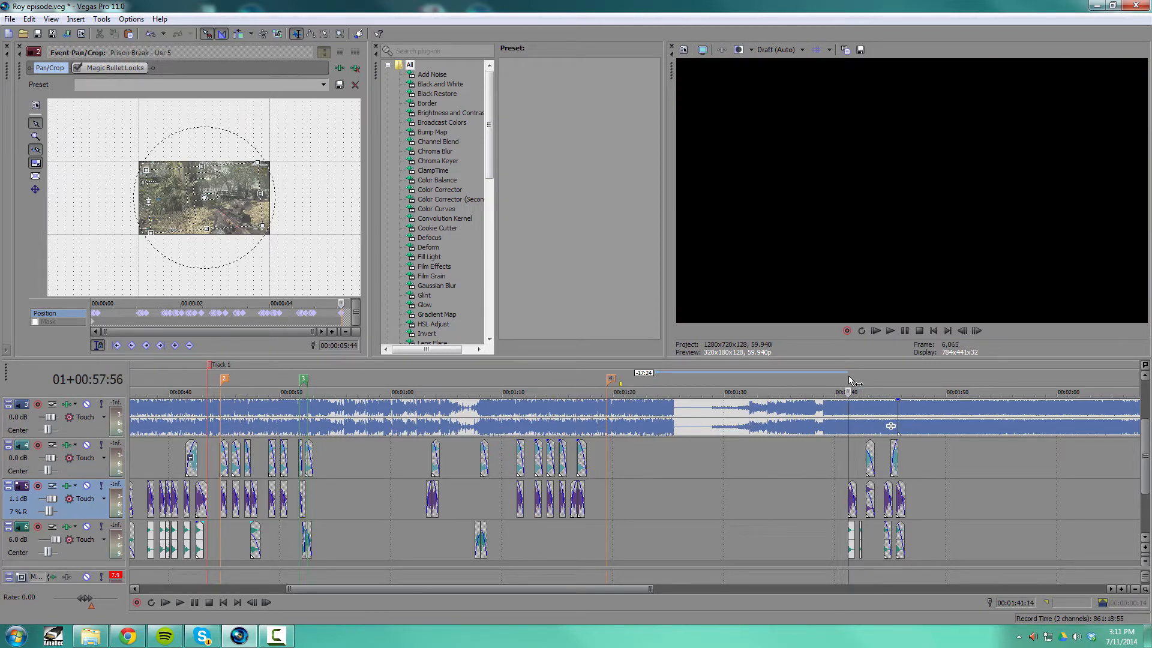
click(853, 373)
click(847, 376)
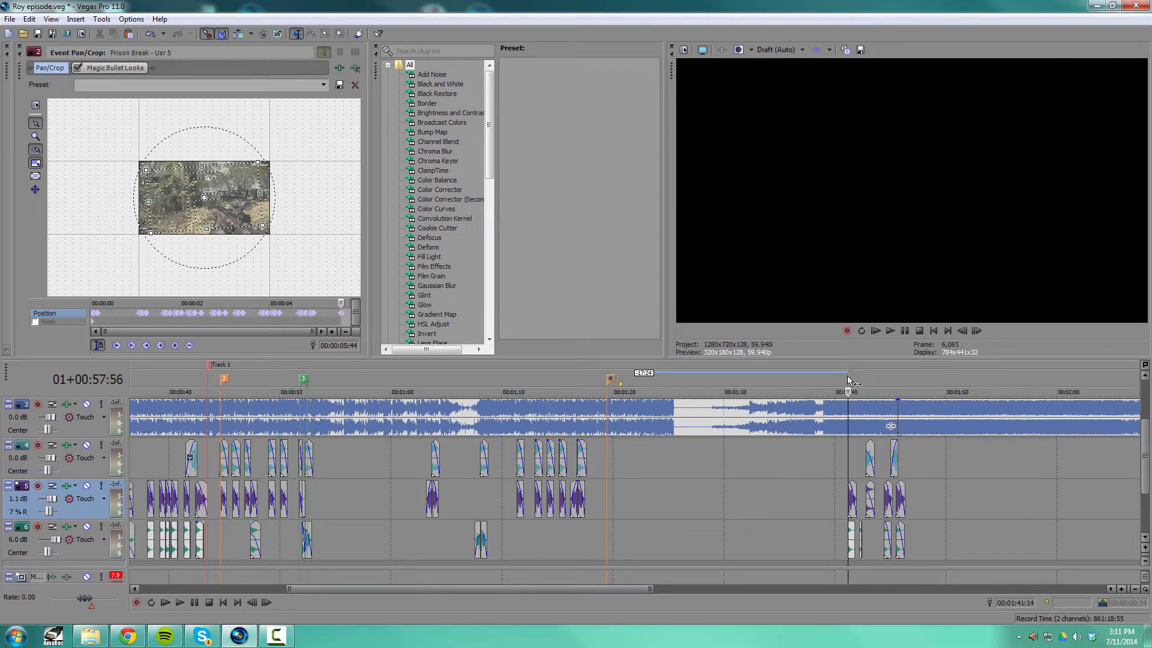
click(601, 388)
click(632, 378)
scroll(596, 394, up, 3)
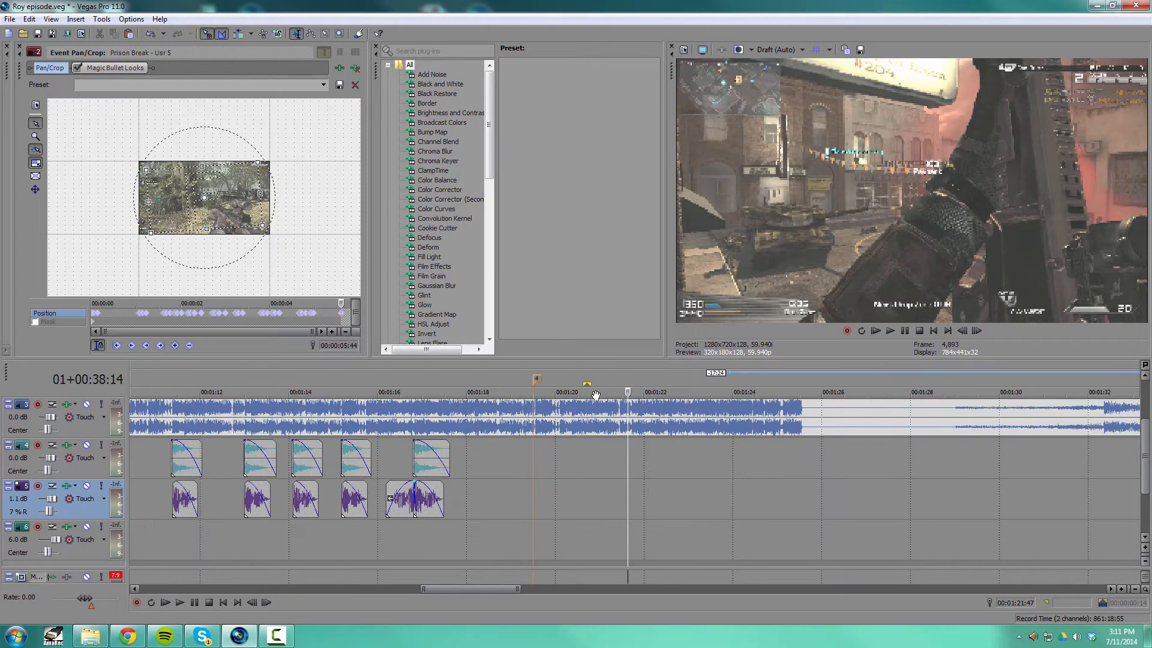
click(488, 383)
Switch to Windows Explorer and add the VKS (Indoor) sound from the Audio\VKS folder to track 5 at marker 4
click(90, 636)
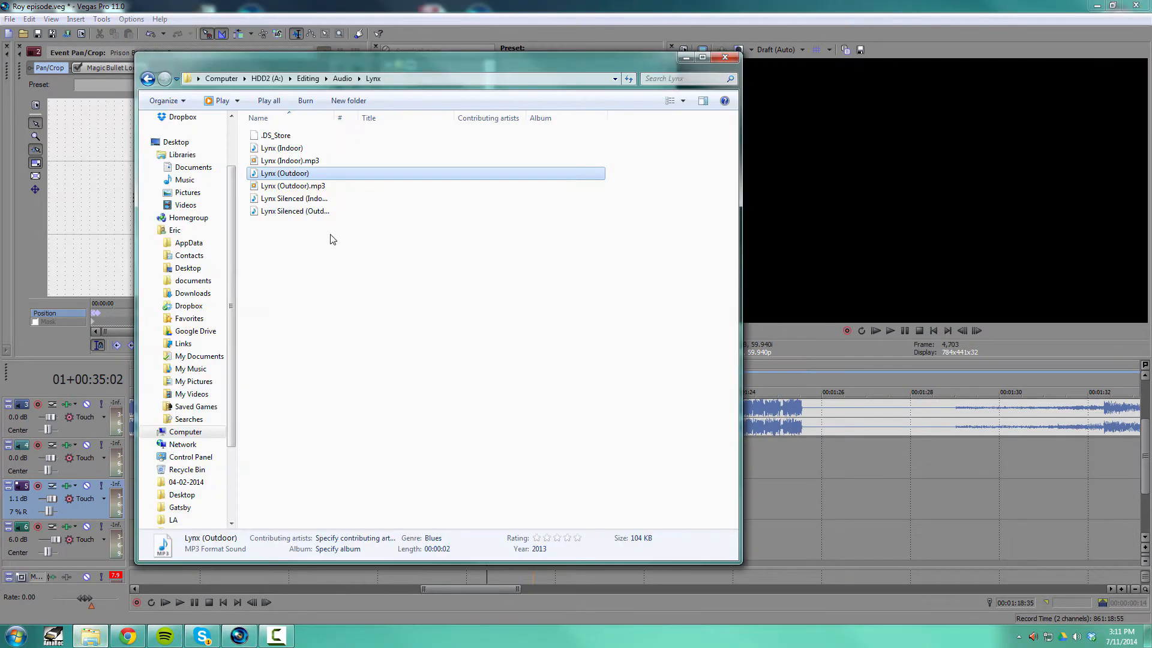
click(148, 79)
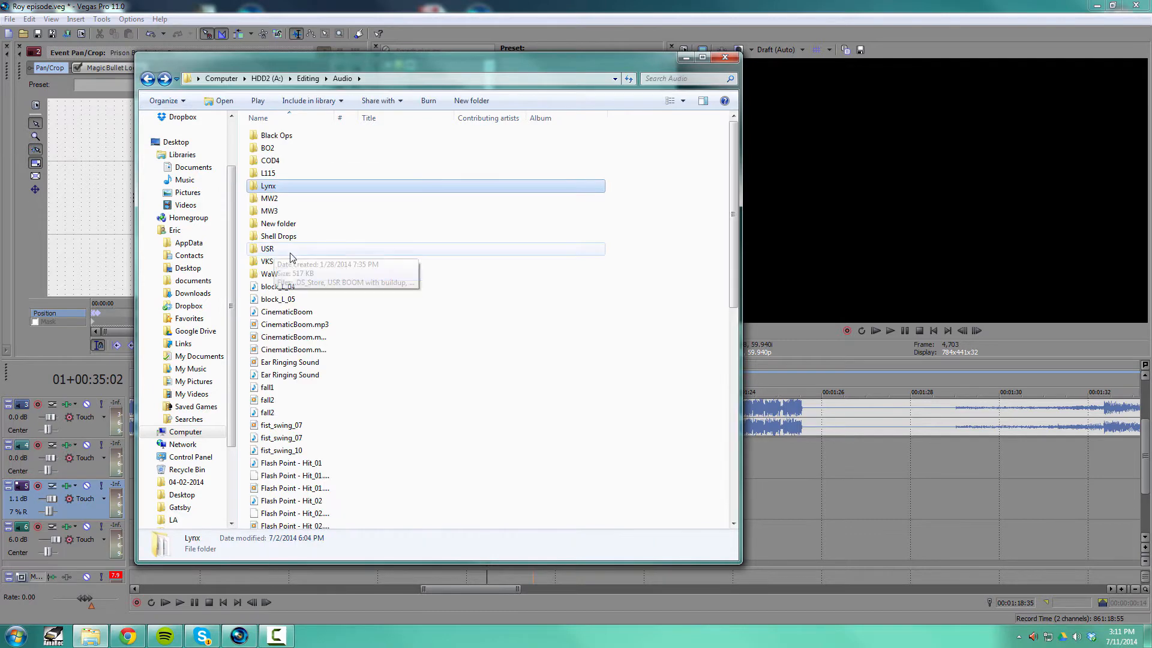
double_click(287, 264)
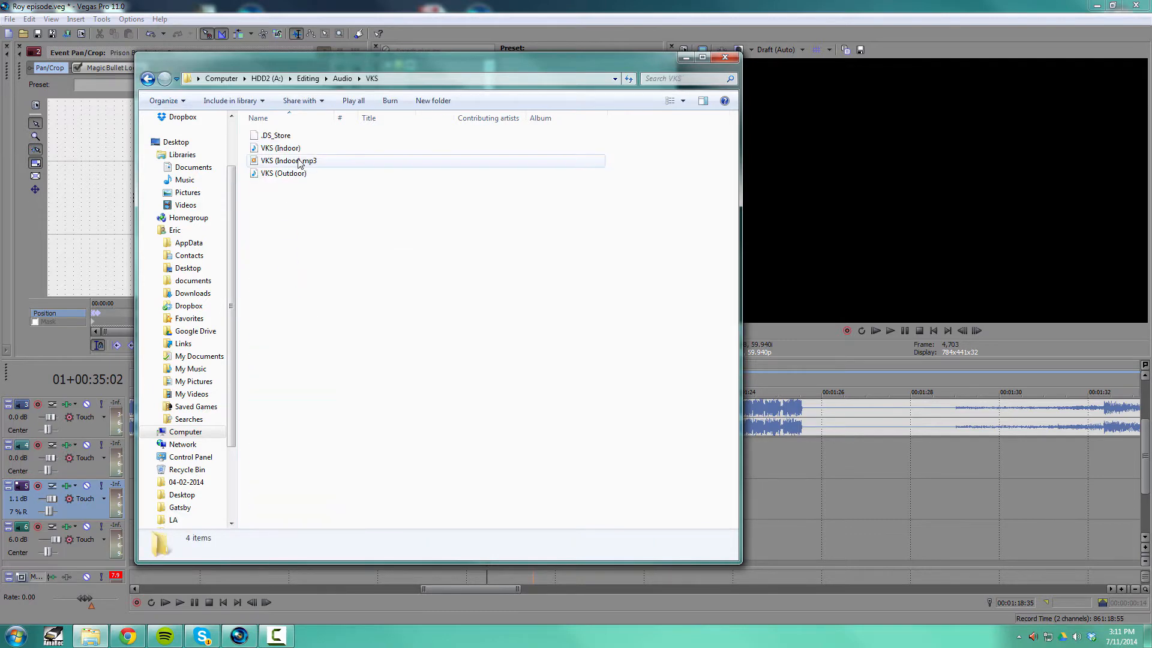
mouse_move(296, 150)
mouse_down()
mouse_move(532, 185)
mouse_move(728, 481)
mouse_move(760, 469)
mouse_move(547, 493)
mouse_up()
click(755, 453)
click(515, 455)
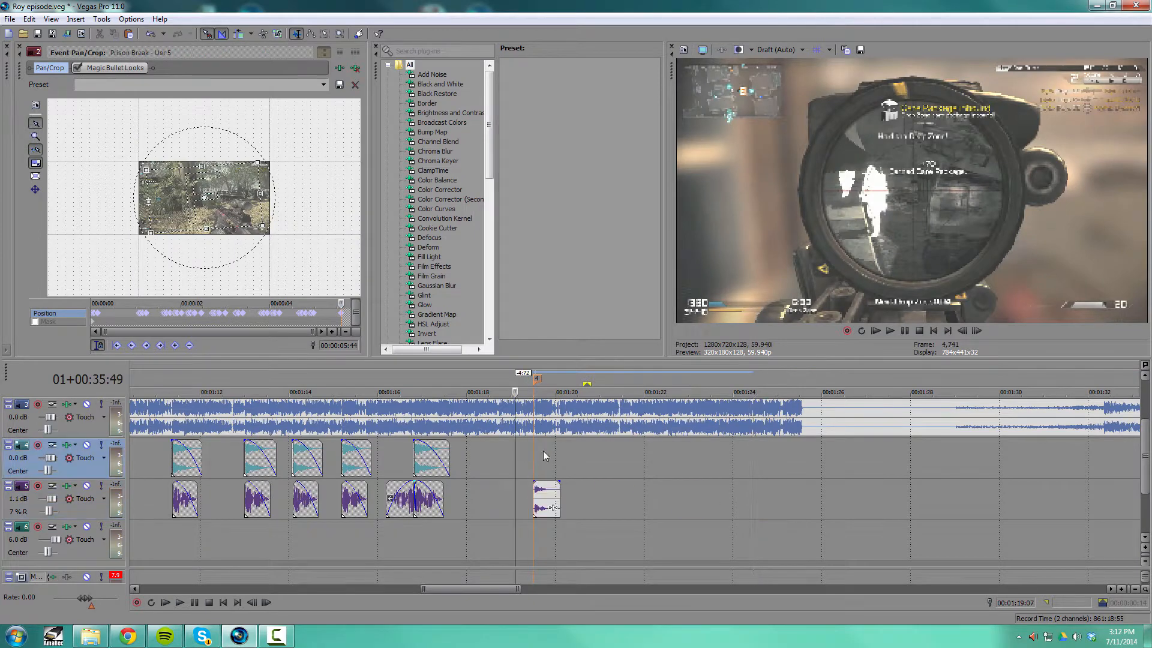
Shift the VKS (Indoor) clip slightly so its gunshot lines up with the music hit just after marker 4
scroll(543, 454, up, 3)
click(780, 459)
drag(810, 510, 828, 510)
scroll(793, 451, up, 4)
click(701, 466)
drag(762, 512, 738, 512)
Play back the section around marker 4 to check the gunshot's sync with the video and music
click(601, 463)
key(space)
key(space)
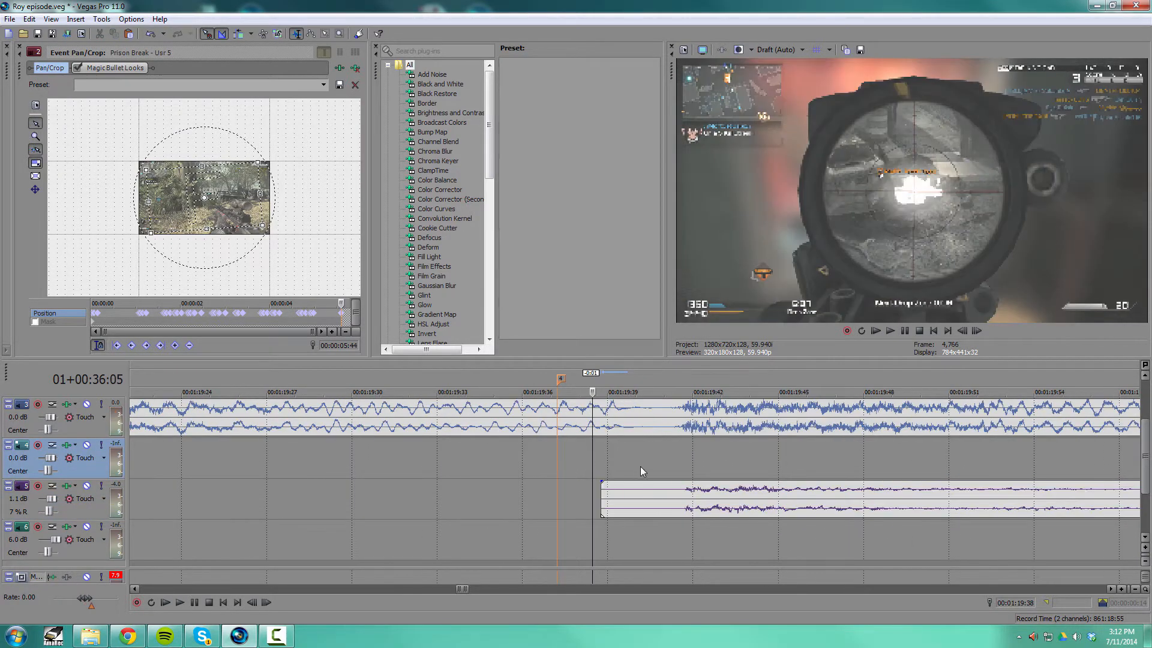
scroll(639, 466, down, 1)
click(457, 471)
key(space)
scroll(456, 471, down, 2)
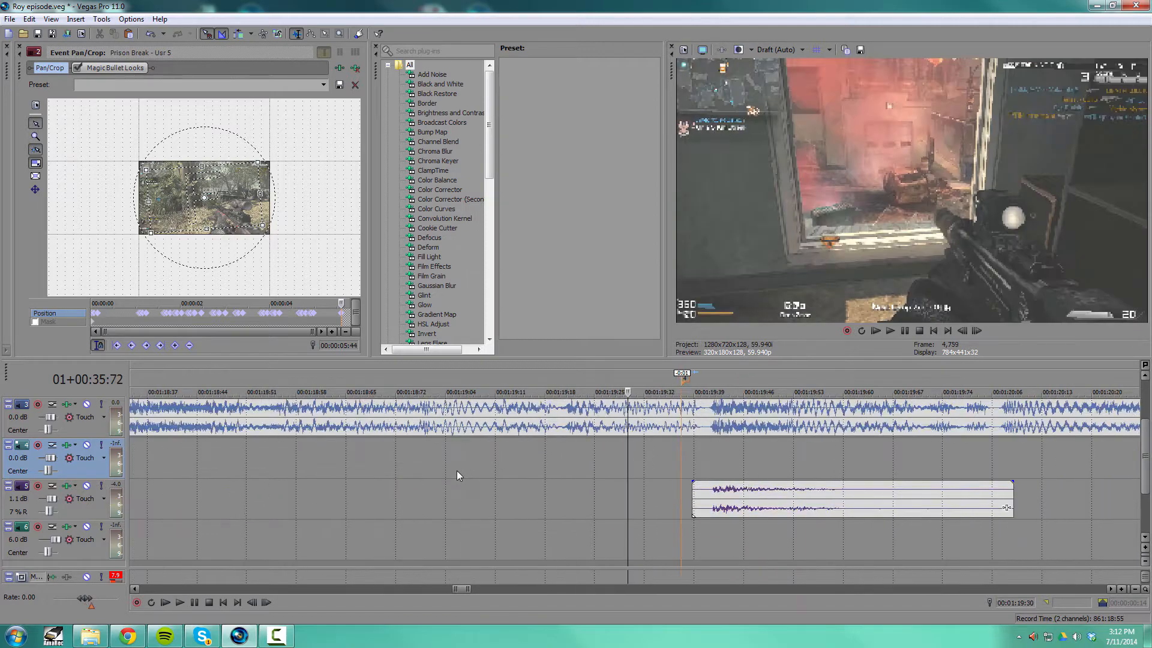
key(space)
Add the CinematicBoom sound from the Audio folder to track 6 under the gunshot clip and shorten its end to roughly one second
click(90, 636)
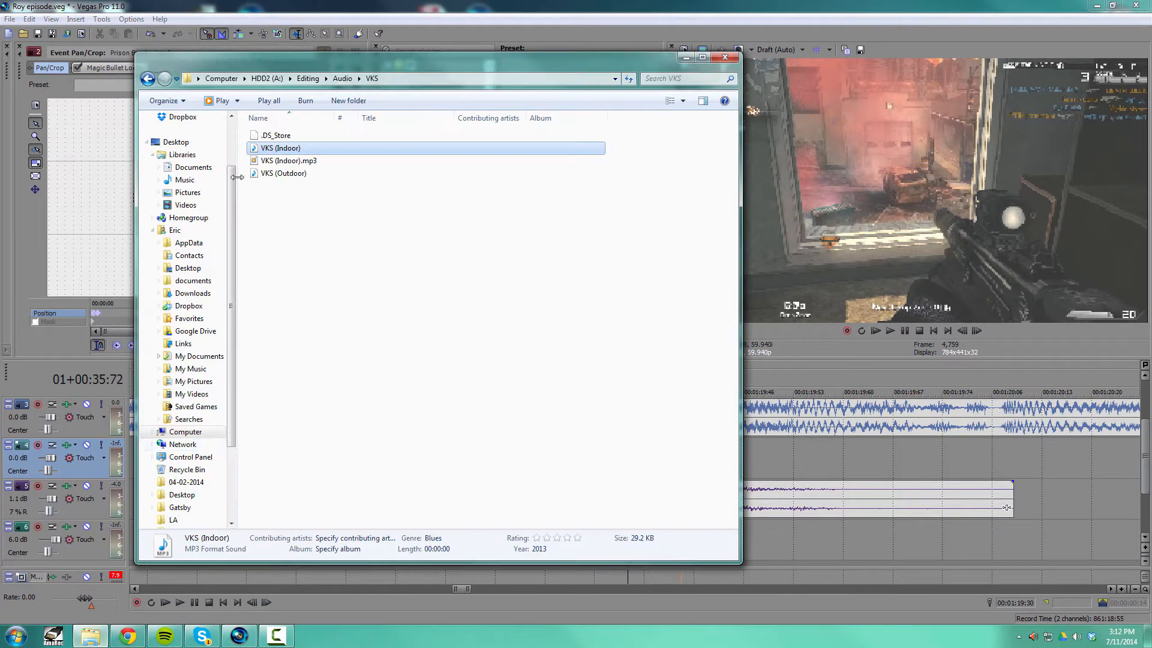
click(147, 79)
drag(287, 312, 757, 542)
scroll(755, 482, down, 3)
drag(984, 540, 710, 544)
drag(635, 544, 625, 547)
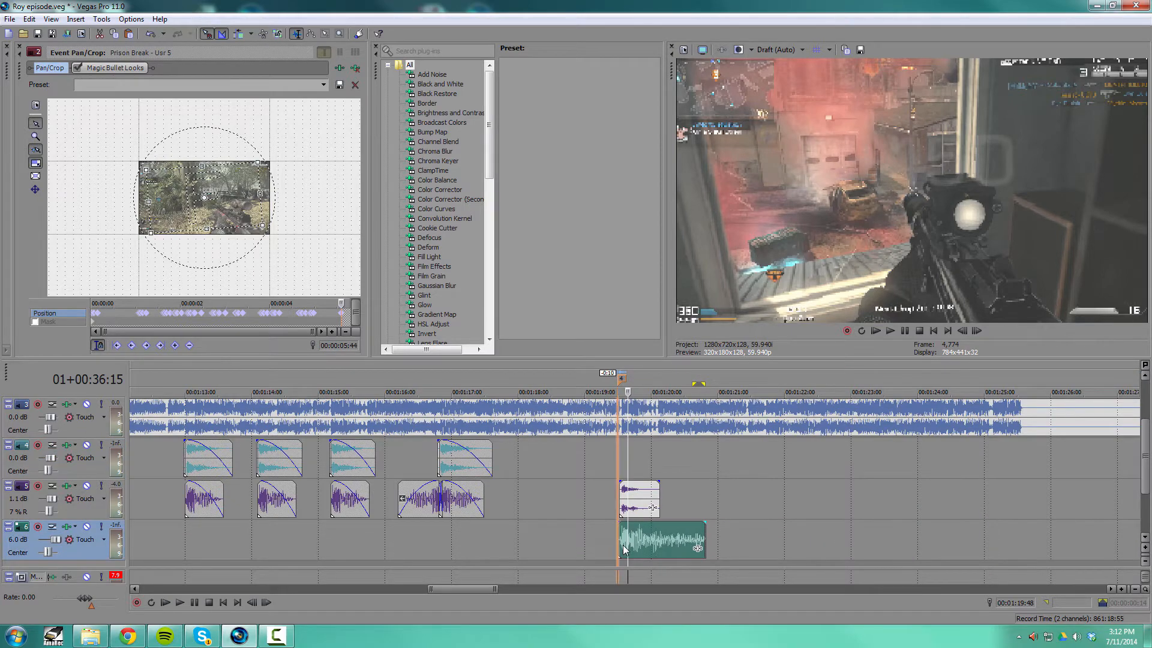
Trim the start of the CinematicBoom clip to match the start of the VKS (Indoor) clip and compare their waveforms
scroll(624, 547, up, 4)
scroll(597, 539, up, 3)
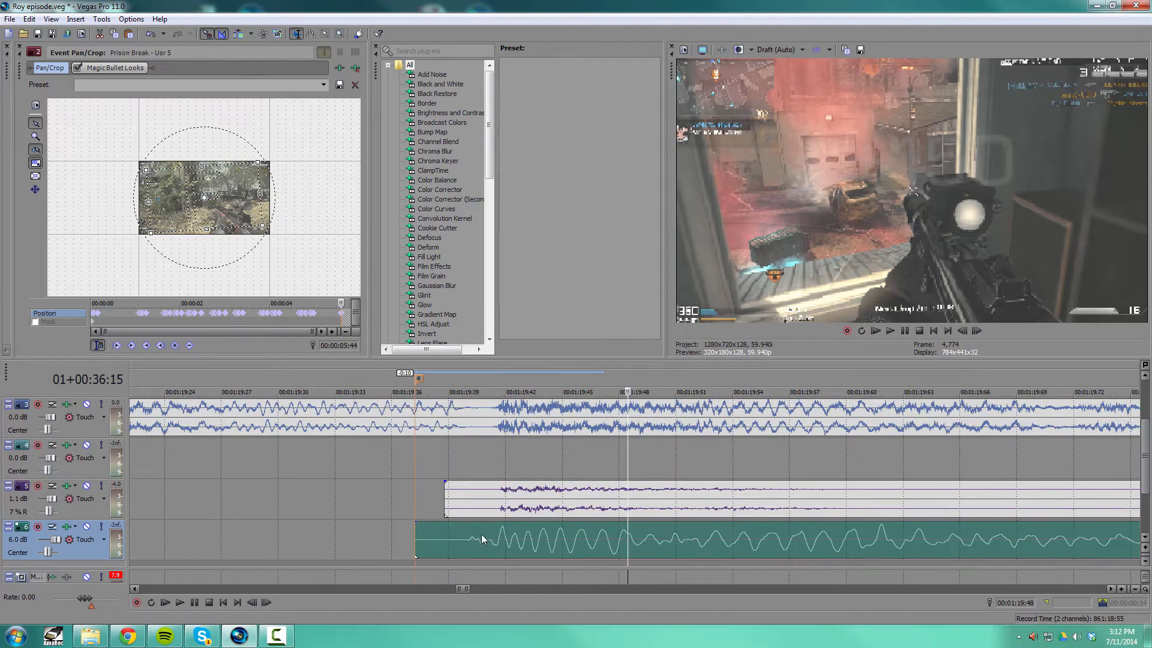
drag(417, 538, 445, 526)
click(502, 529)
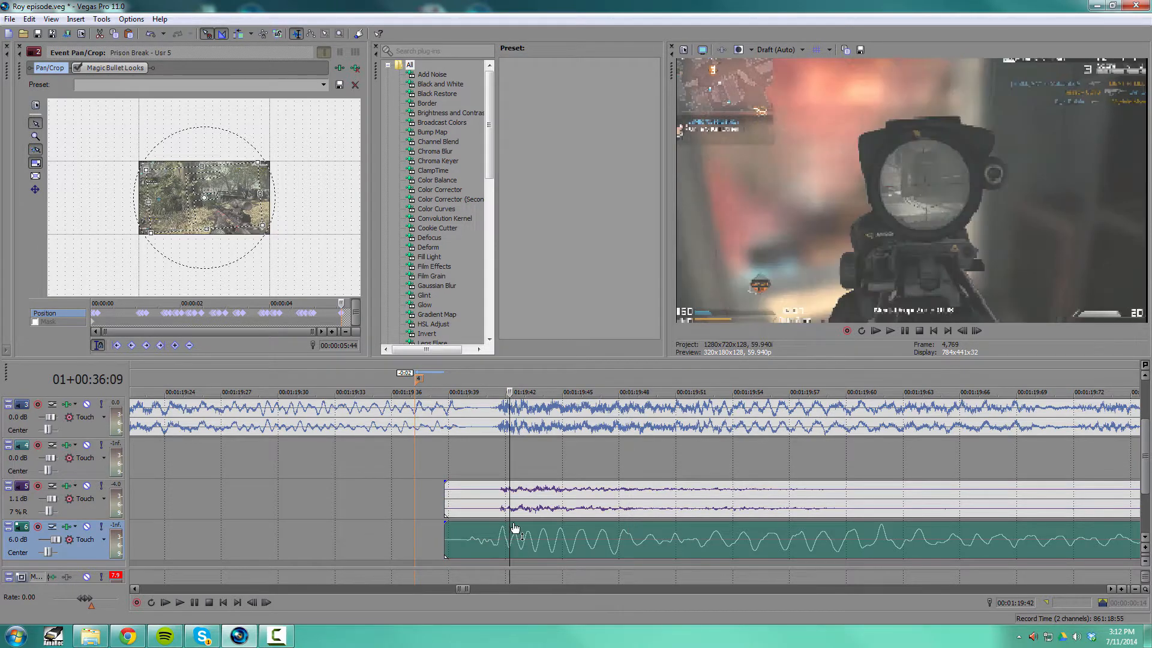
click(503, 498)
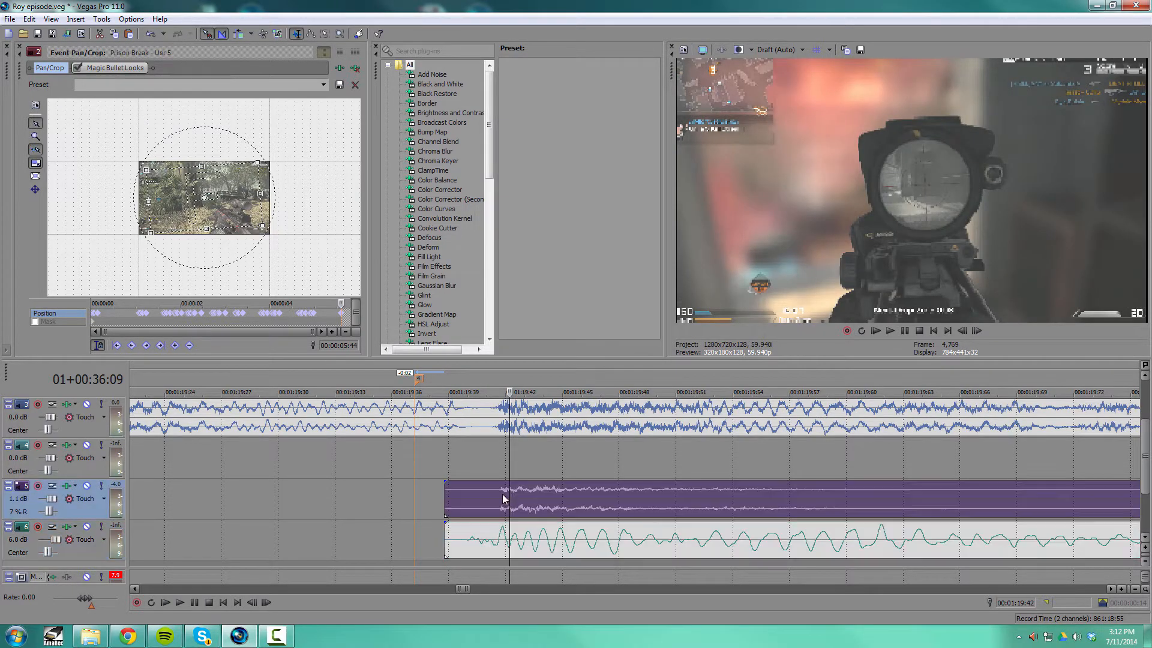
Trim the CinematicBoom clip's end to the gunshot clip's end, give it a fade-out, and play back the result
scroll(607, 529, down, 6)
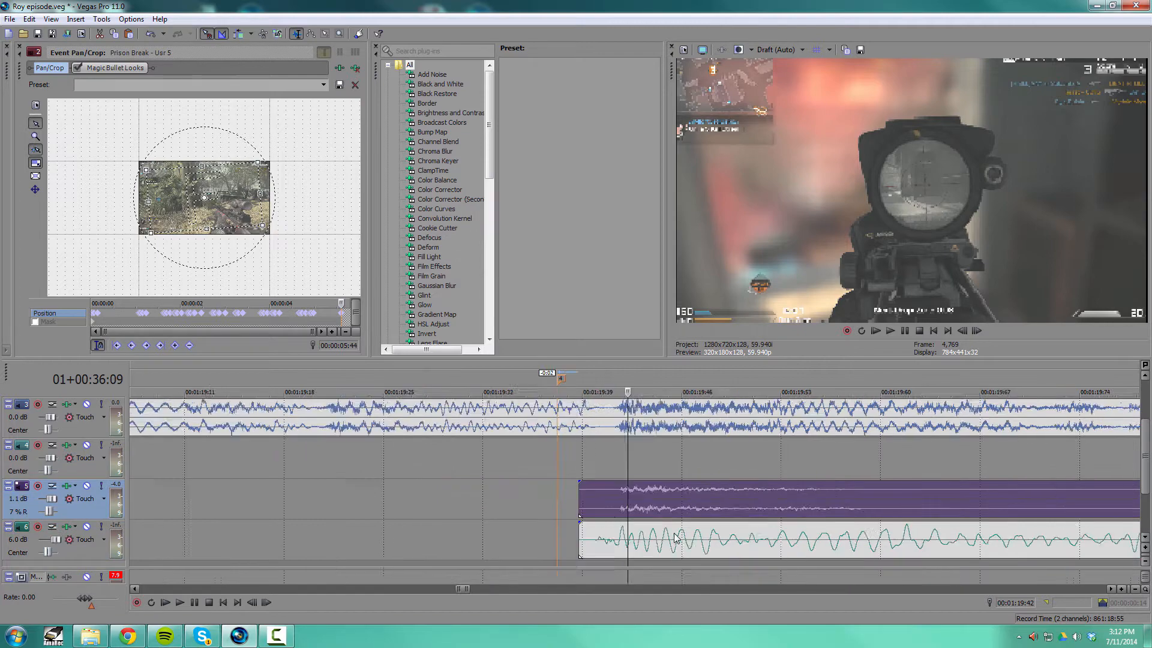
click(842, 537)
drag(843, 537, 606, 499)
click(607, 499)
scroll(607, 499, up, 4)
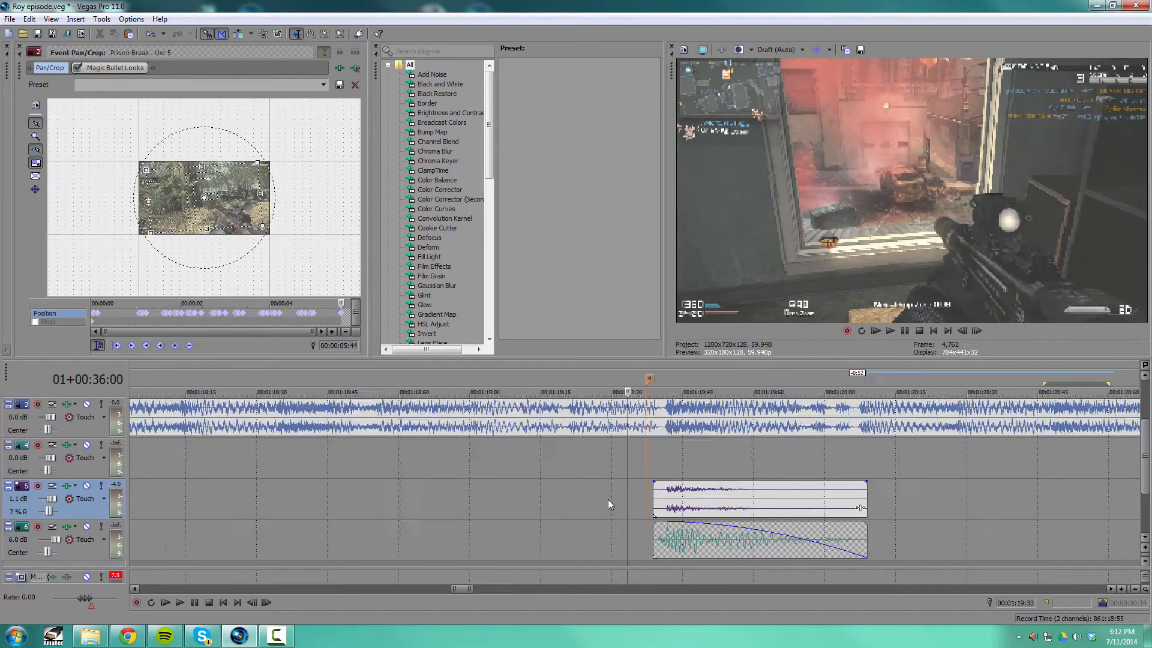
key(space)
key(space)
Swap the two effects' tracks, placing VKS (Indoor) on track 6 and CinematicBoom on track 5 with their starts aligned
mouse_move(687, 545)
mouse_down()
mouse_move(694, 463)
mouse_move(697, 529)
mouse_up()
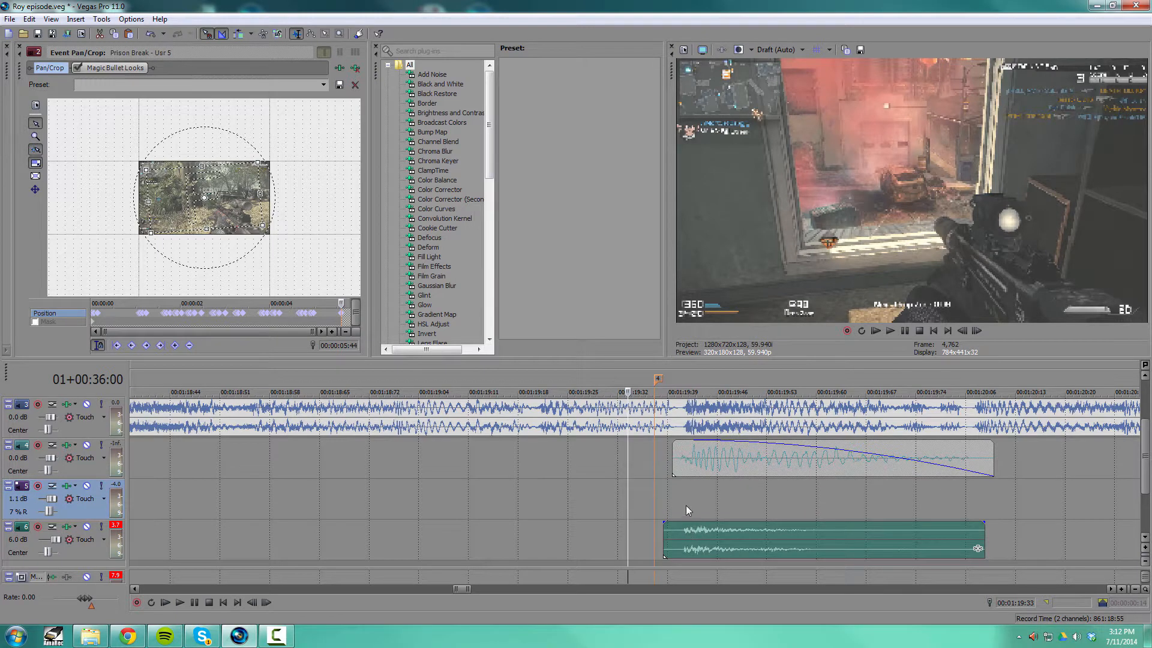
click(685, 506)
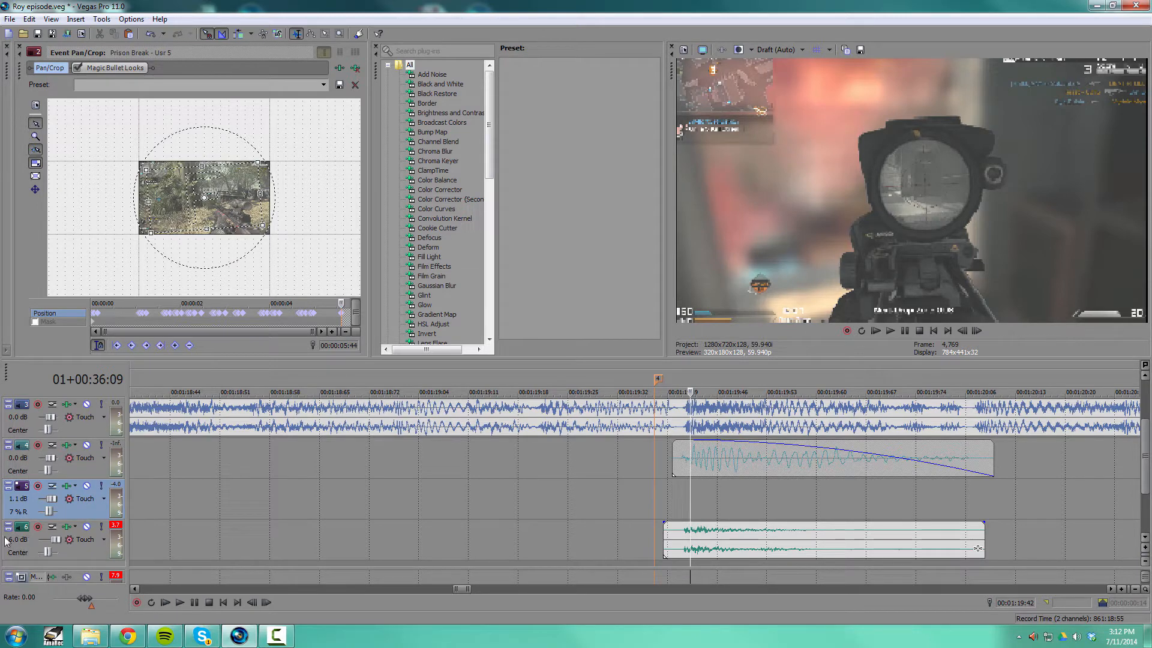
drag(710, 461, 663, 509)
scroll(707, 503, up, 3)
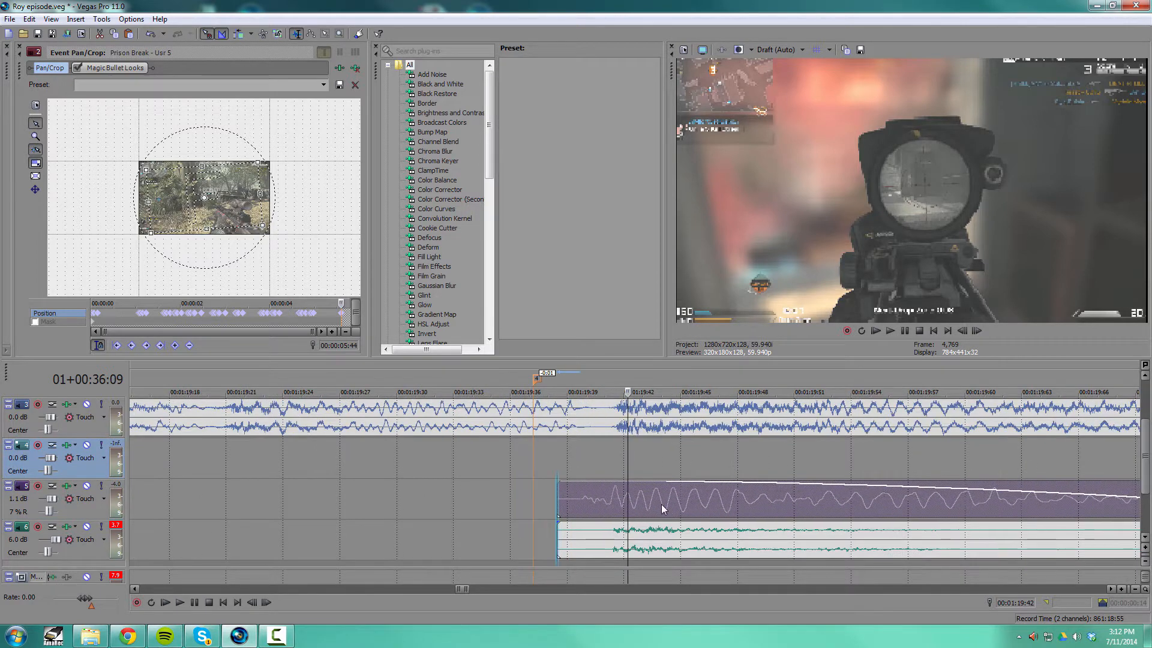
click(520, 484)
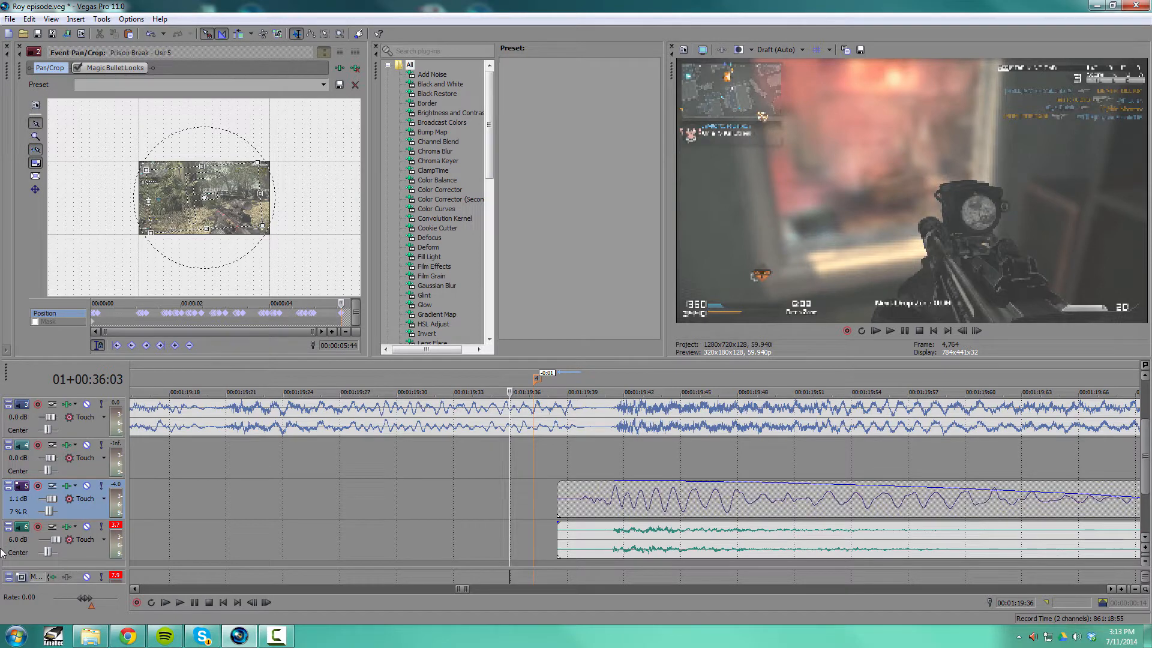
Play back the shot and lower the CinematicBoom clip's gain to -1.0 dB
click(273, 510)
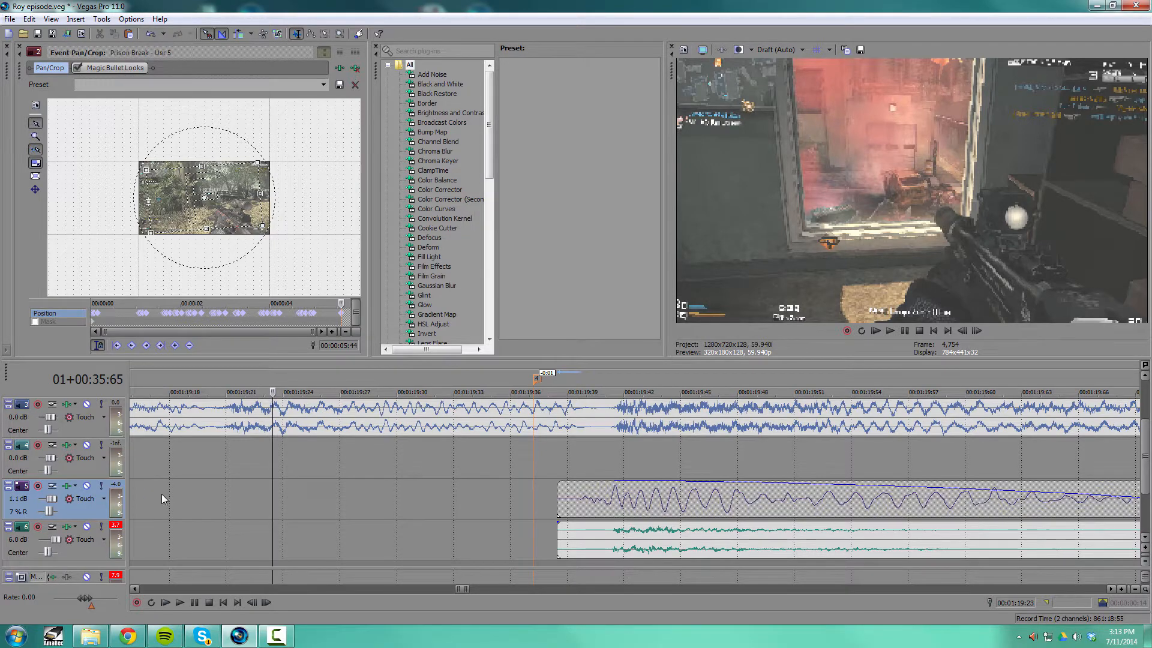
scroll(323, 483, down, 3)
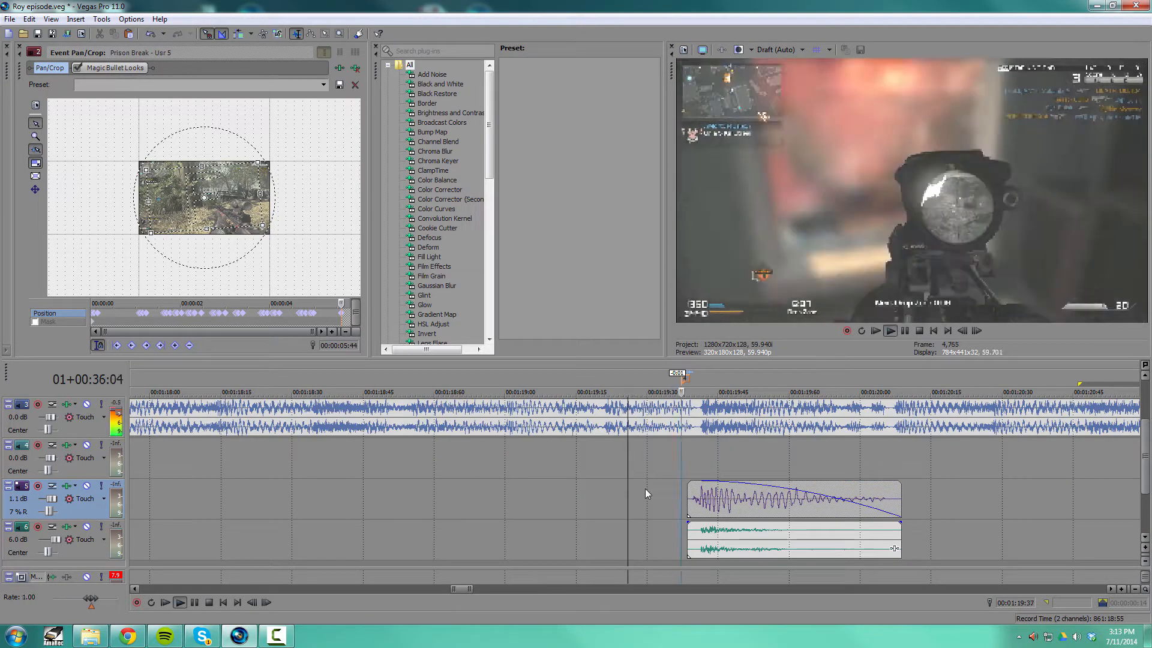
drag(714, 482, 713, 496)
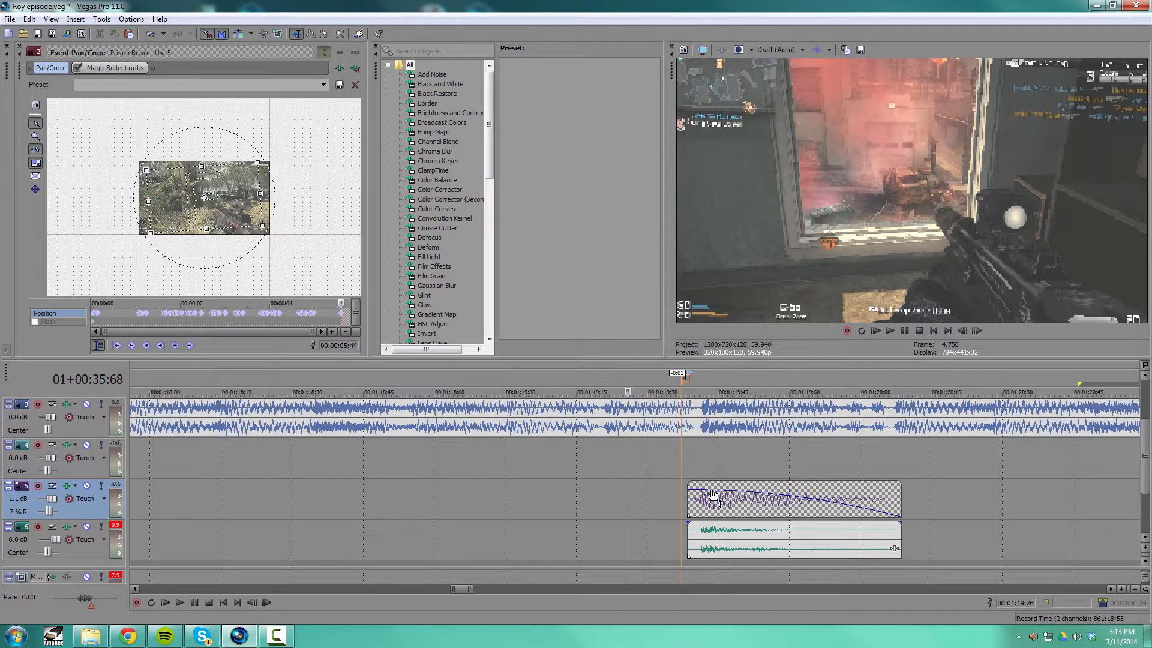
key(space)
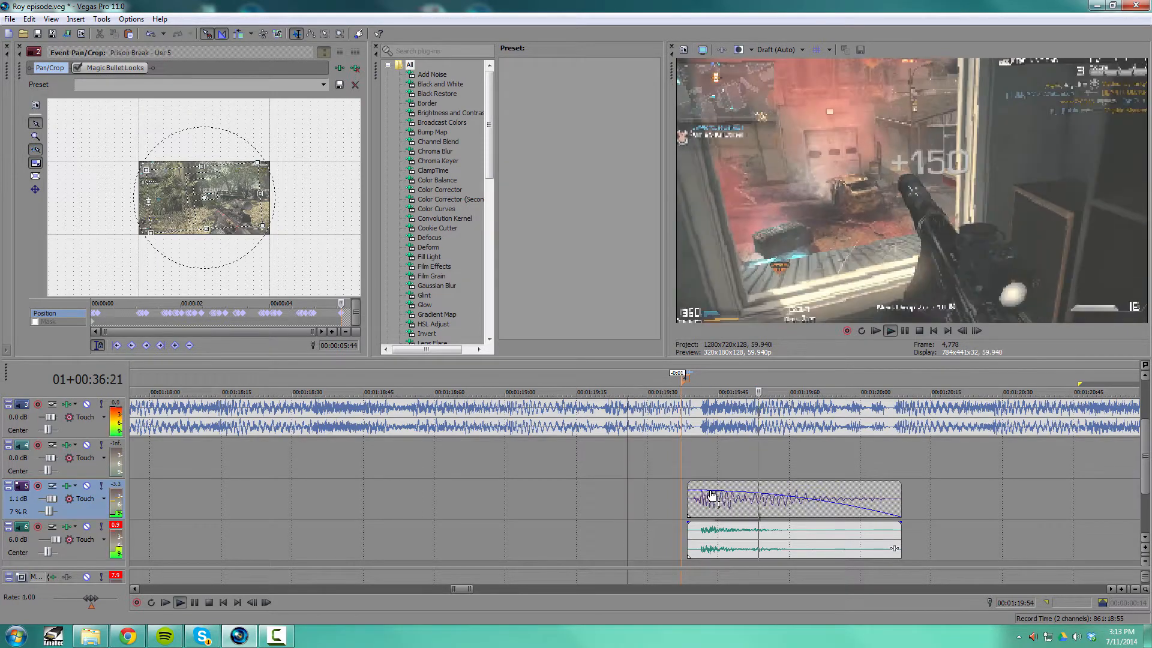
drag(712, 495, 715, 489)
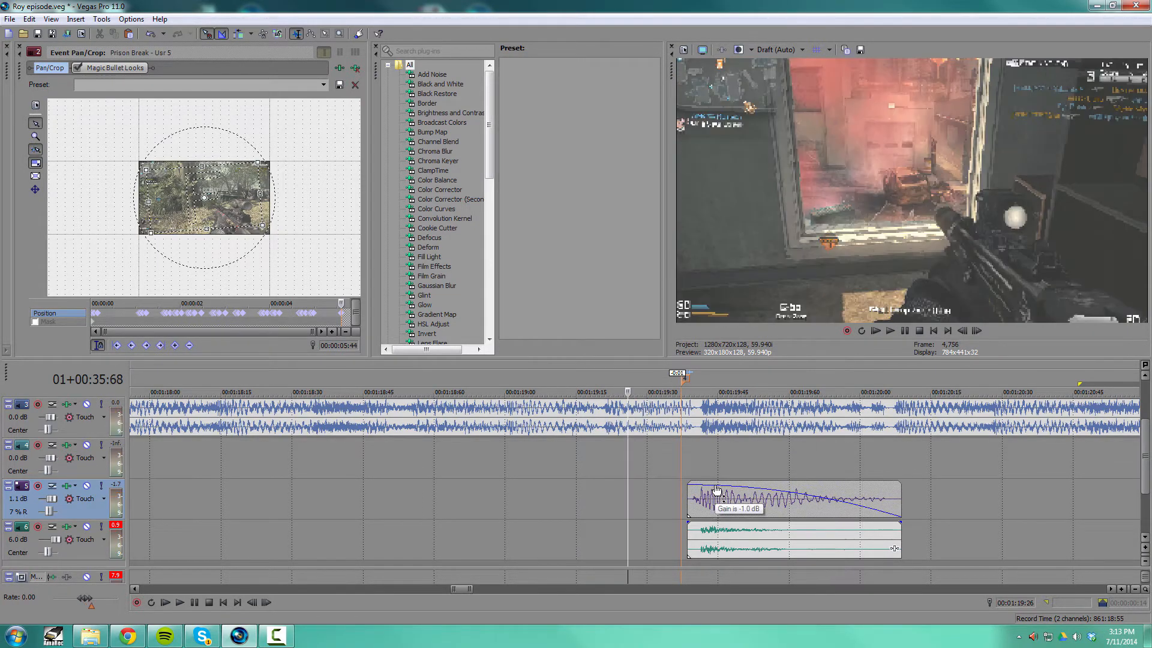
click(608, 477)
key(space)
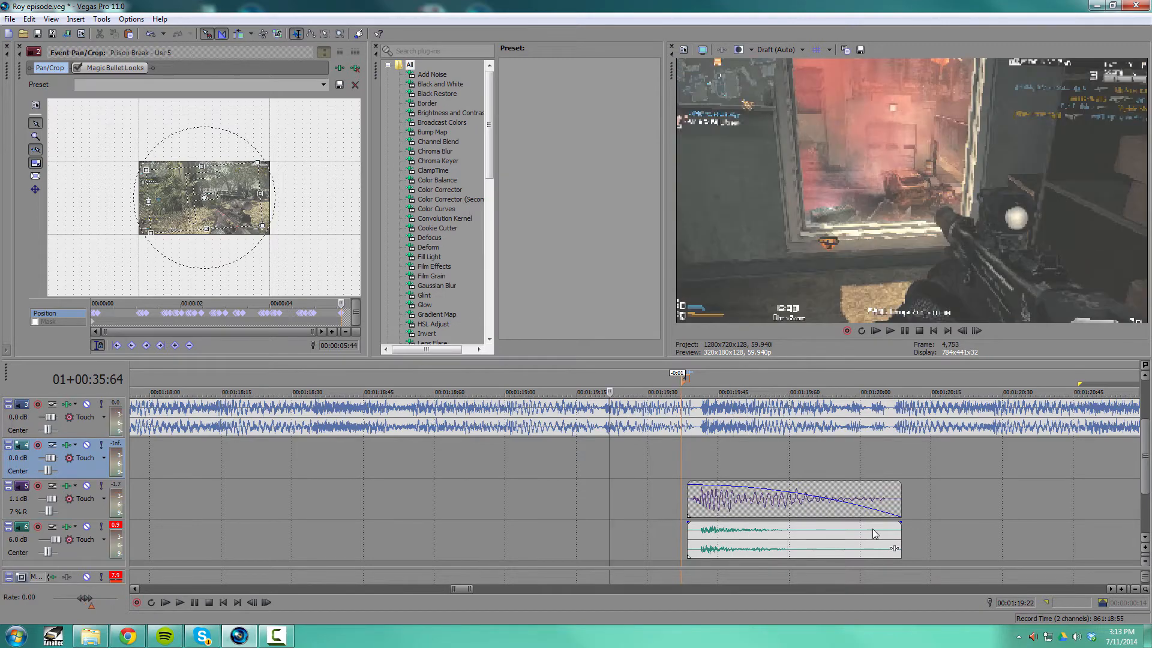
Stretch both effect clips to a length of 00:00:00:47 and lock the VKS (Indoor) clip's pitch change to the stretch
scroll(872, 528, up, 2)
drag(1063, 505, 1080, 542)
right_click(1037, 546)
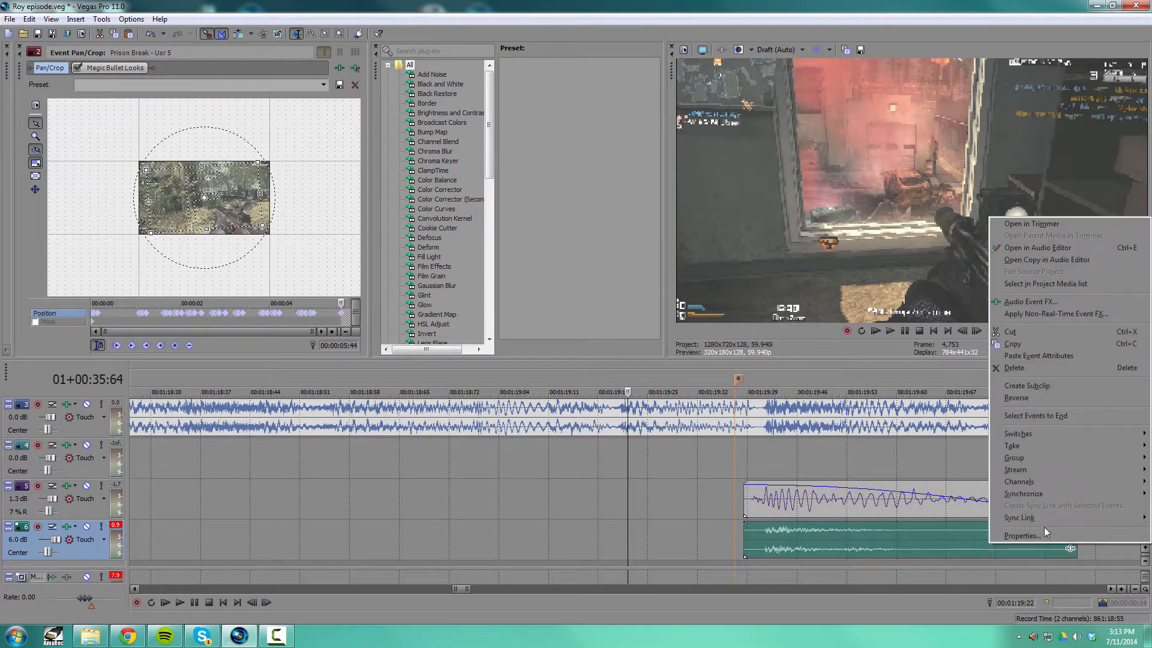
click(1045, 530)
click(551, 322)
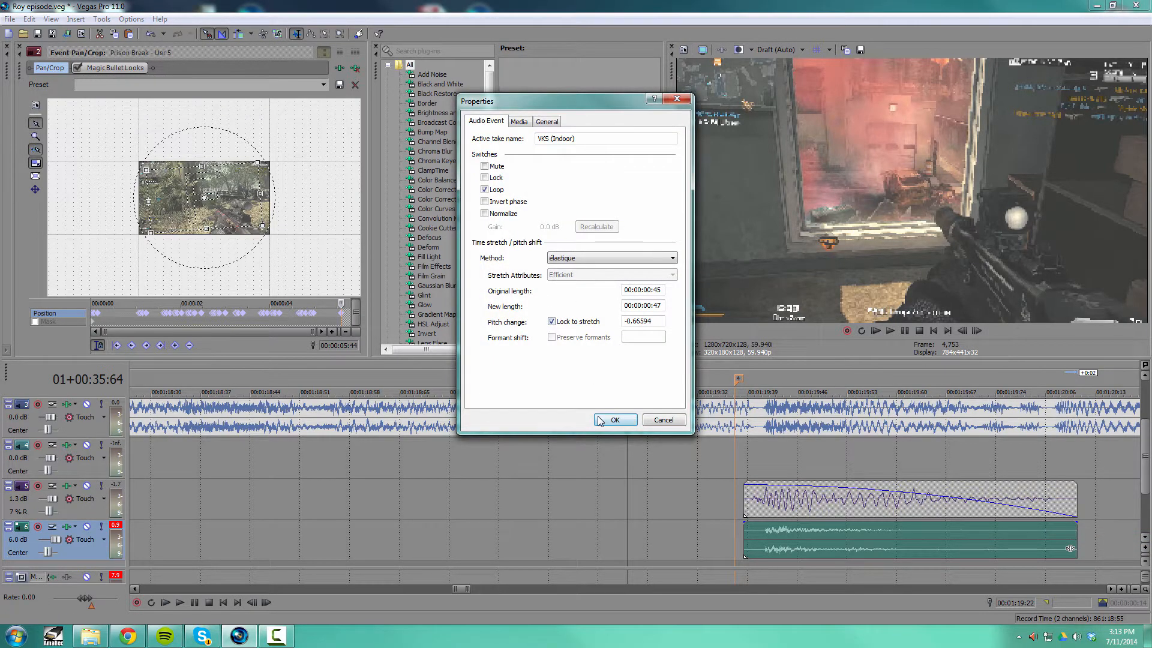
click(615, 420)
Open and accept the CinematicBoom clip's audio event properties, and play back the stretched effects
right_click(850, 505)
click(864, 496)
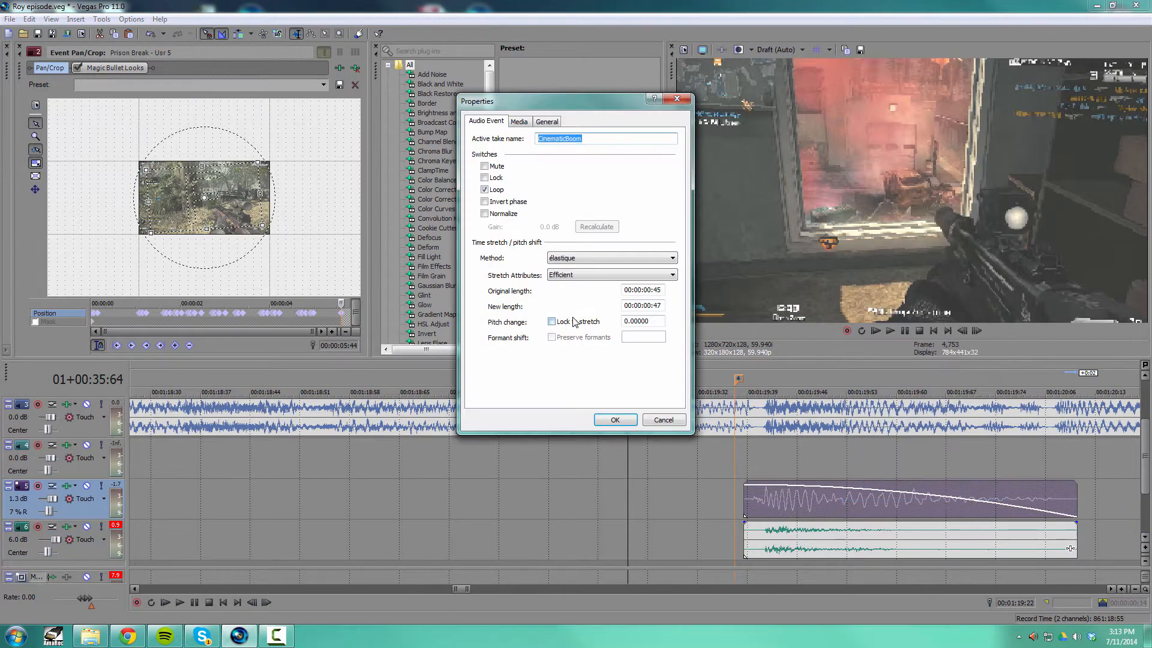
click(615, 419)
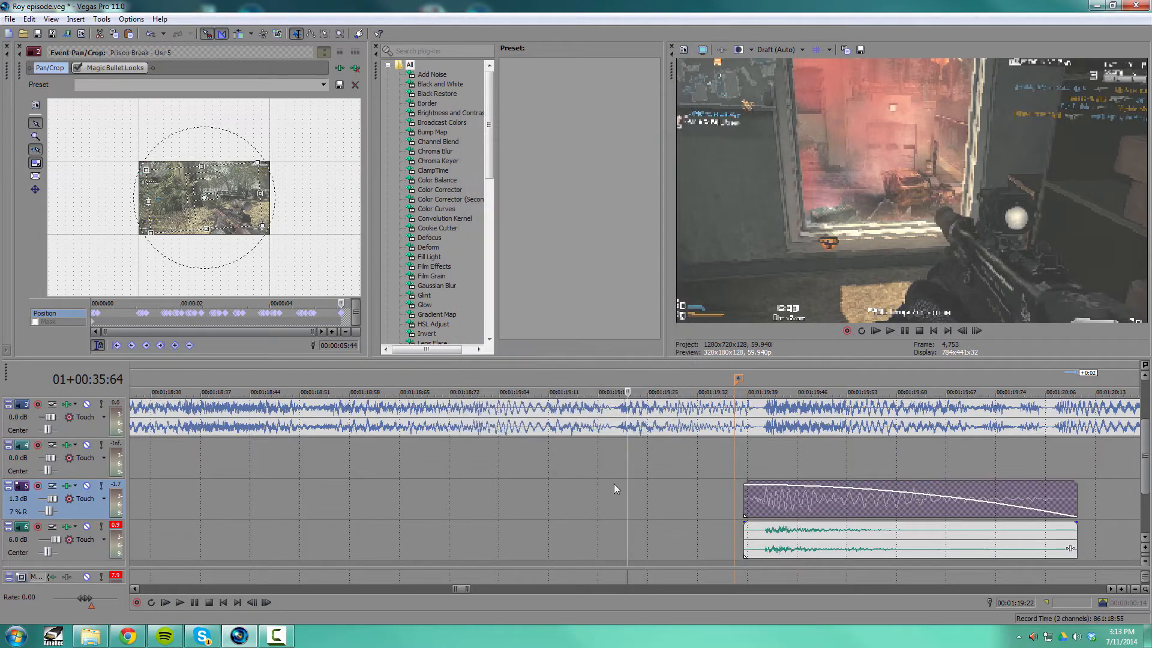
click(578, 470)
key(space)
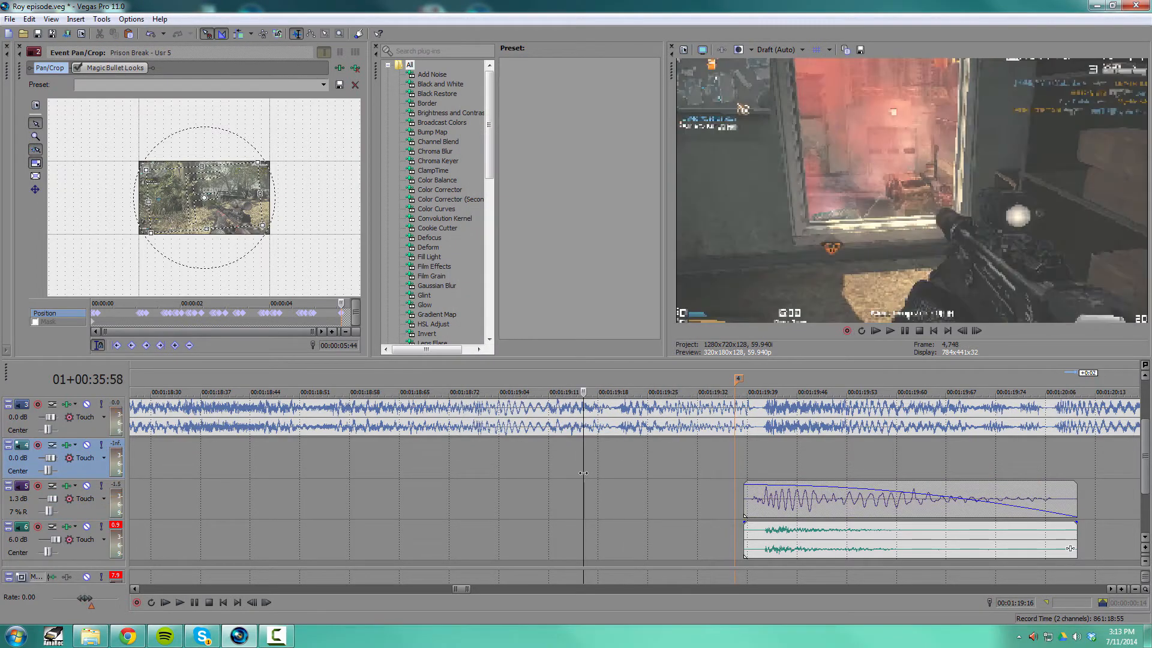
key(space)
click(805, 501)
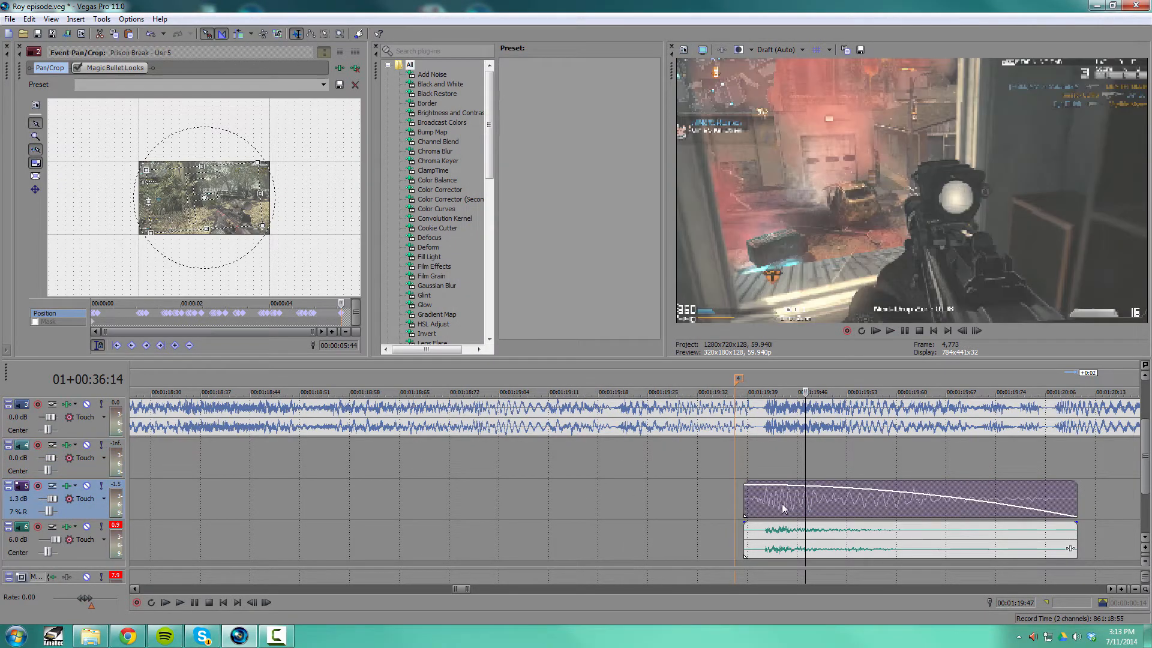
Place a copy of the CinematicBoom clip ahead of the original on track 5
click(782, 502)
drag(846, 502, 454, 502)
drag(673, 508, 625, 514)
Reverse the copied CinematicBoom clip and move it to overlap the original in a crossfade of about 0:07
right_click(628, 514)
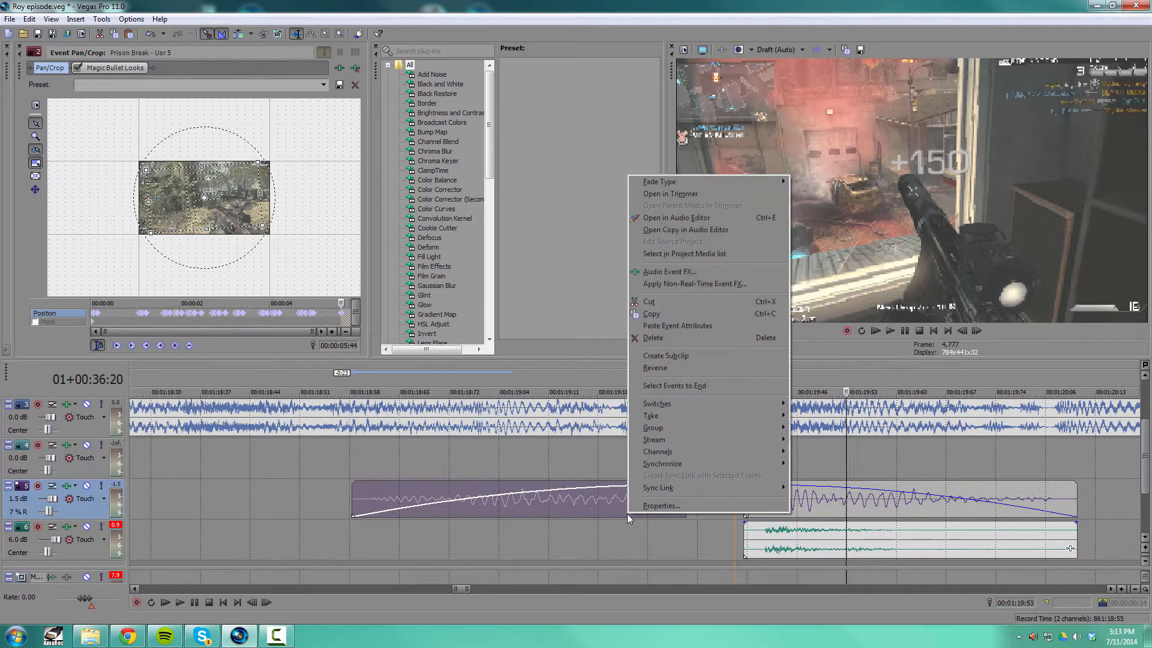
click(689, 367)
drag(663, 495, 766, 498)
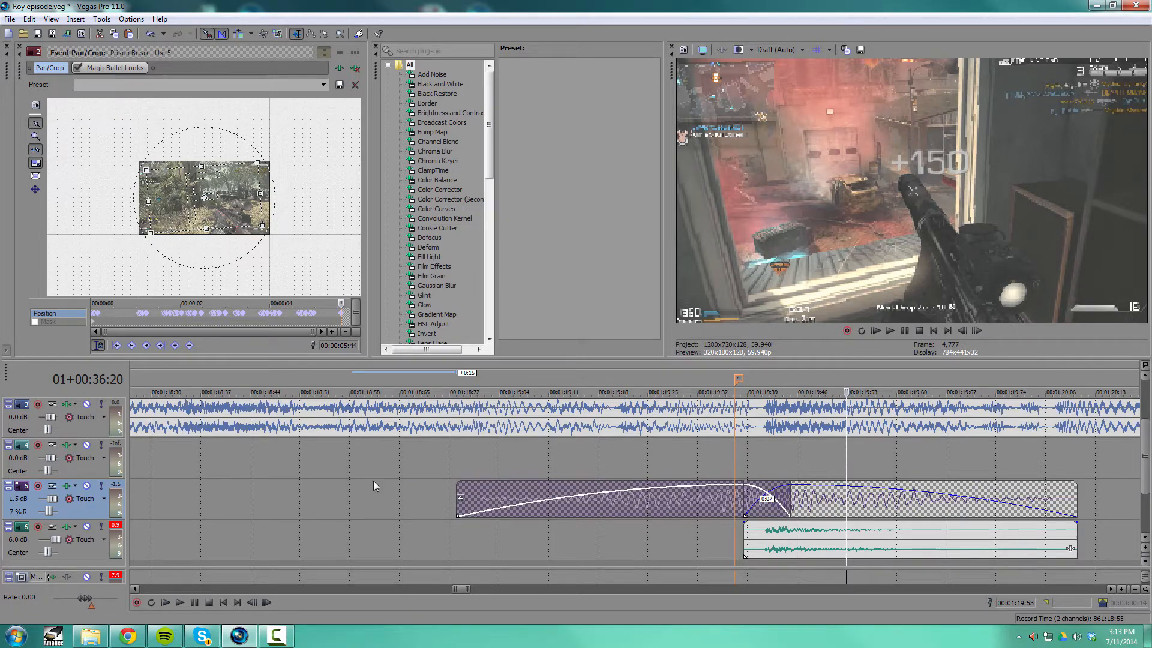
Play back the reversed CinematicBoom build-up and the shot at marker 4 from several starting points
click(373, 482)
key(space)
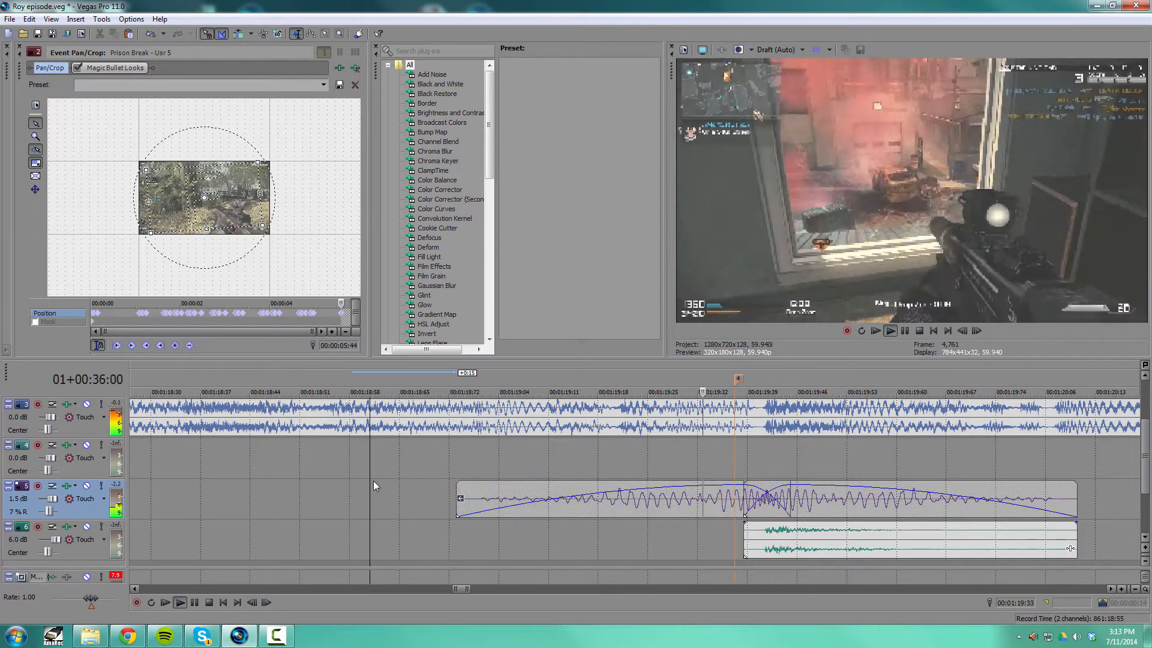
key(space)
drag(706, 485, 708, 457)
key(space)
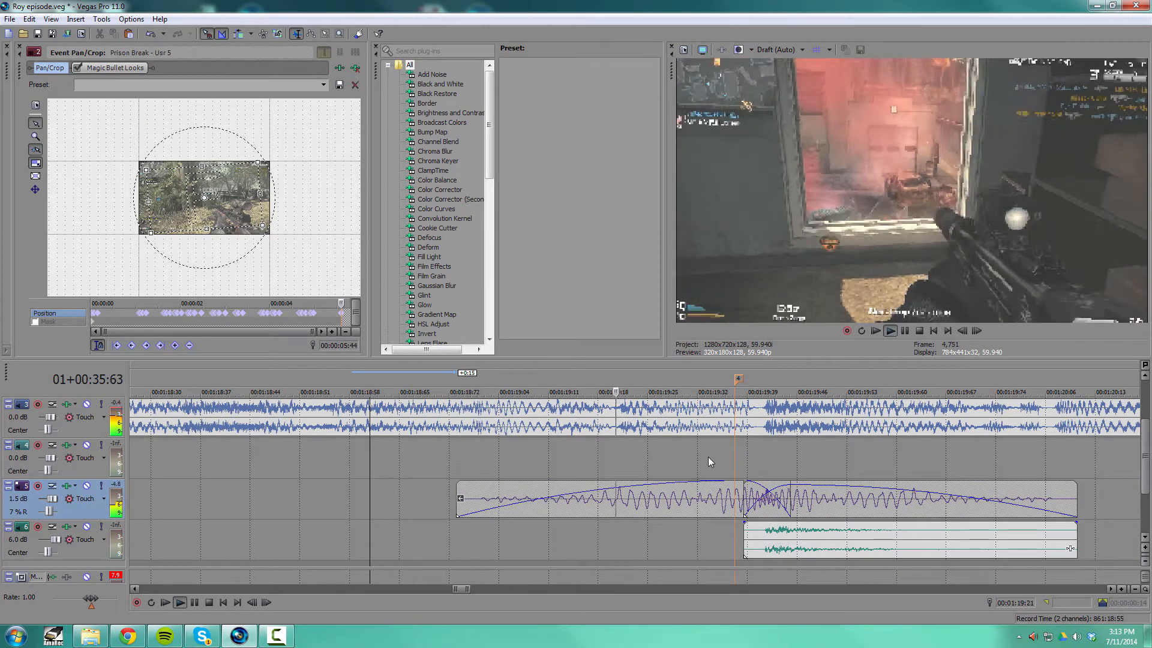
key(space)
scroll(708, 457, down, 1)
scroll(708, 458, down, 1)
click(571, 457)
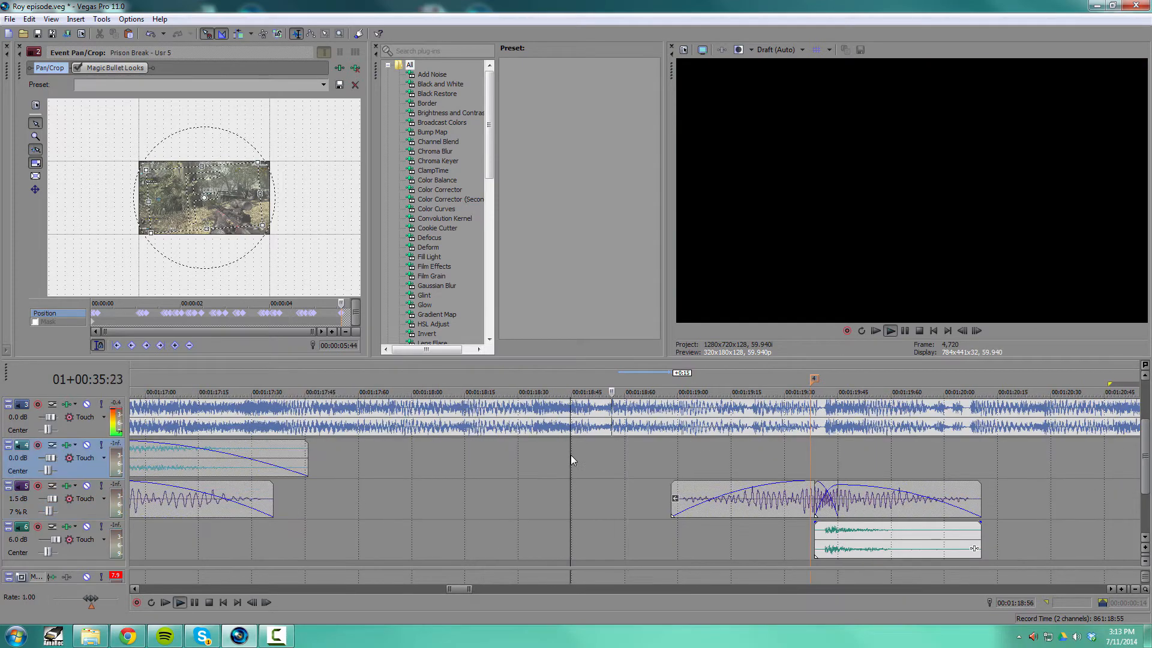
key(space)
key(space)
click(833, 485)
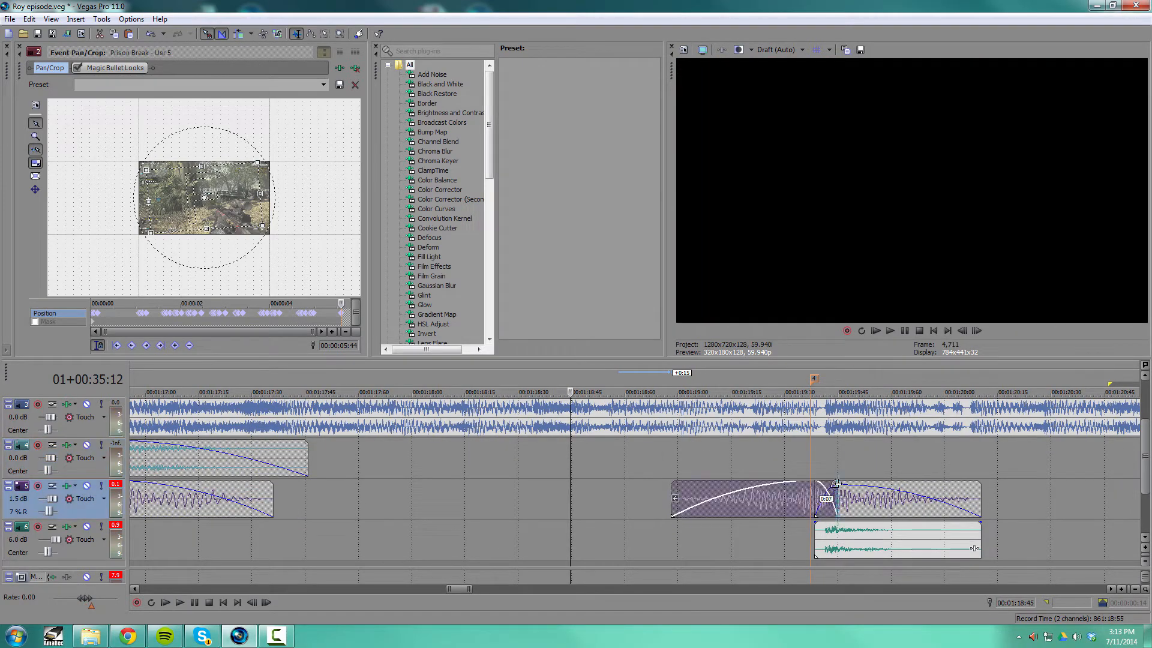
key(space)
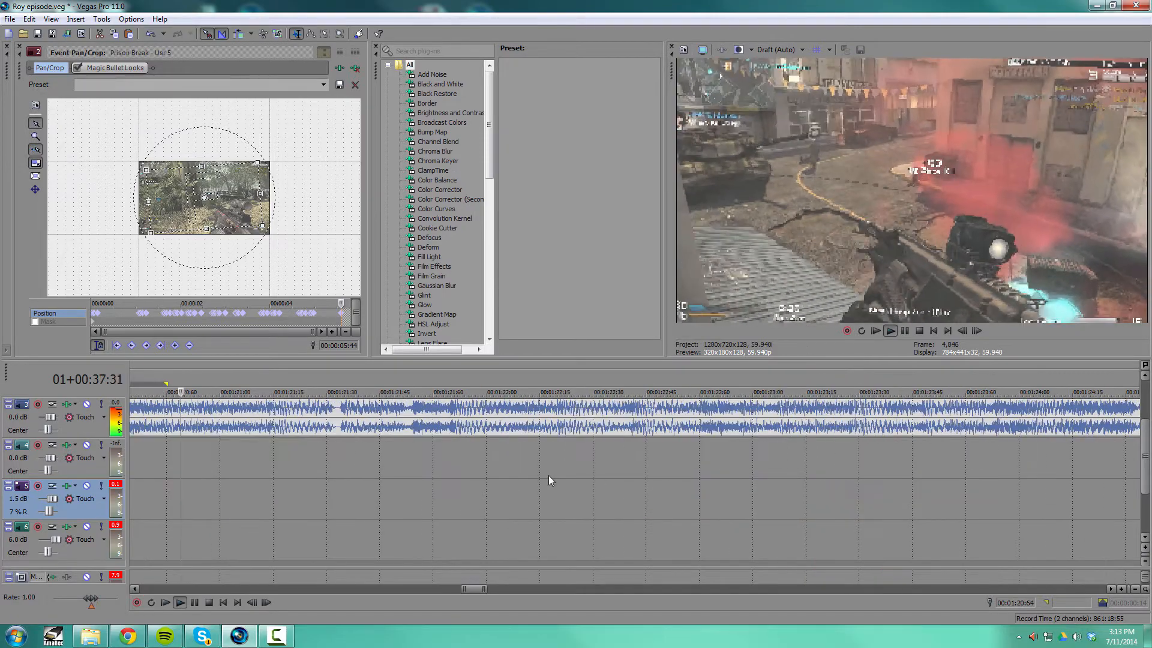
key(space)
click(623, 466)
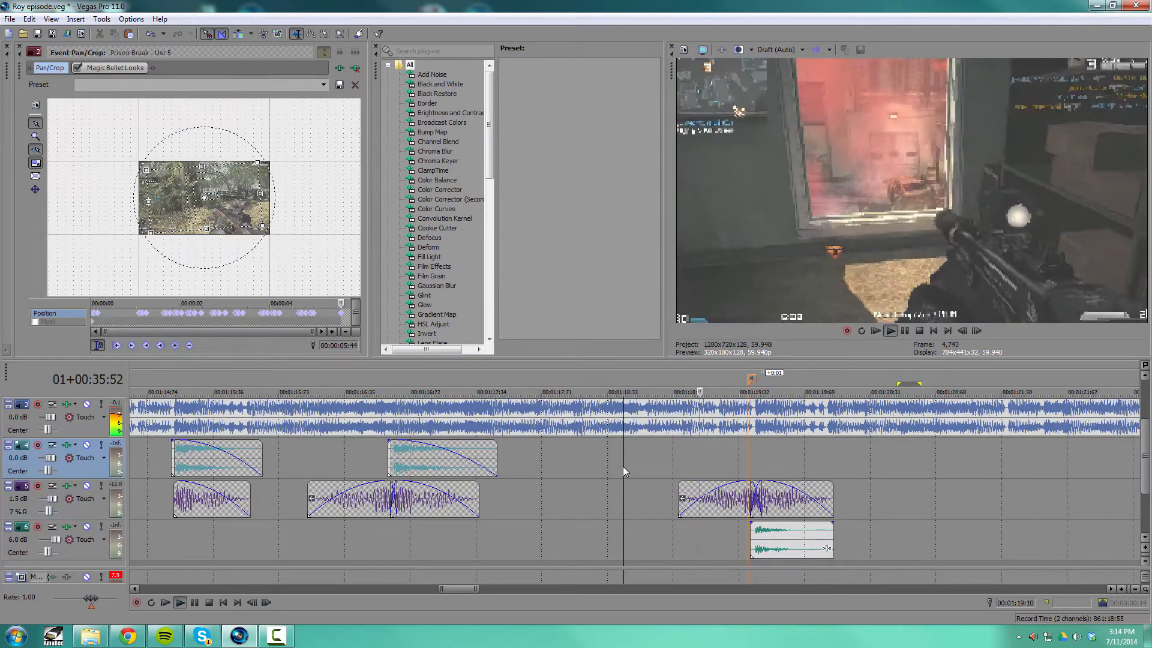
key(space)
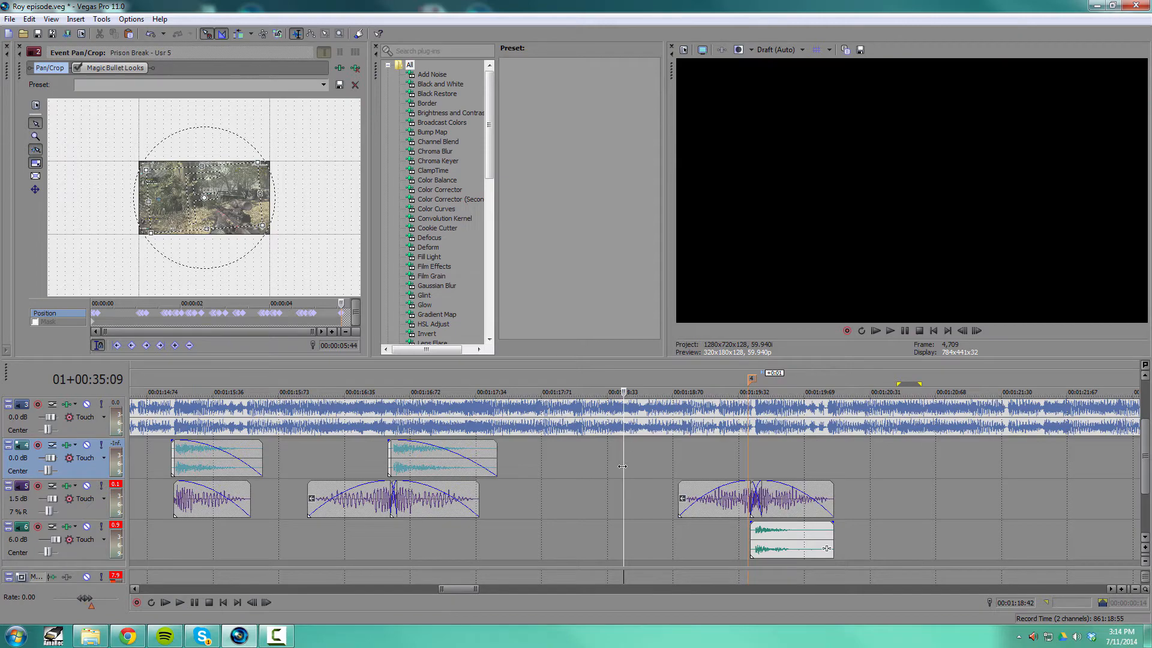
Play through the footage after the marker 4 effects to find the next sound cue, leaving the cursor at 00:01:20:46
click(828, 459)
click(814, 459)
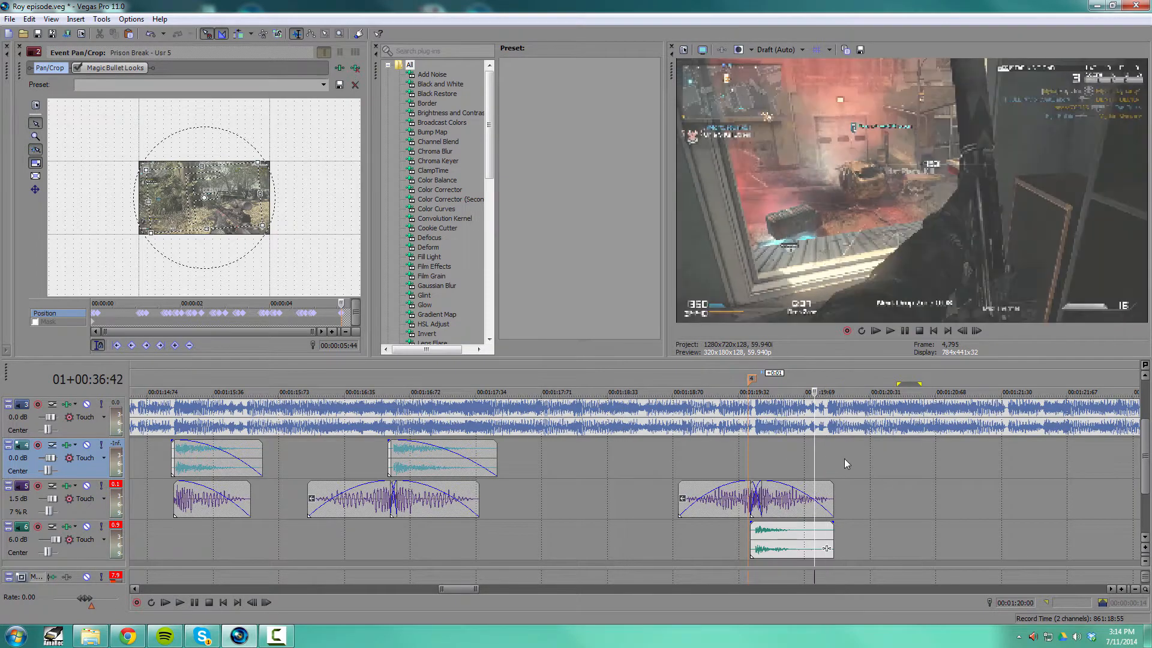
scroll(847, 459, up, 1)
scroll(847, 460, down, 1)
scroll(847, 460, down, 1)
key(space)
scroll(615, 450, up, 2)
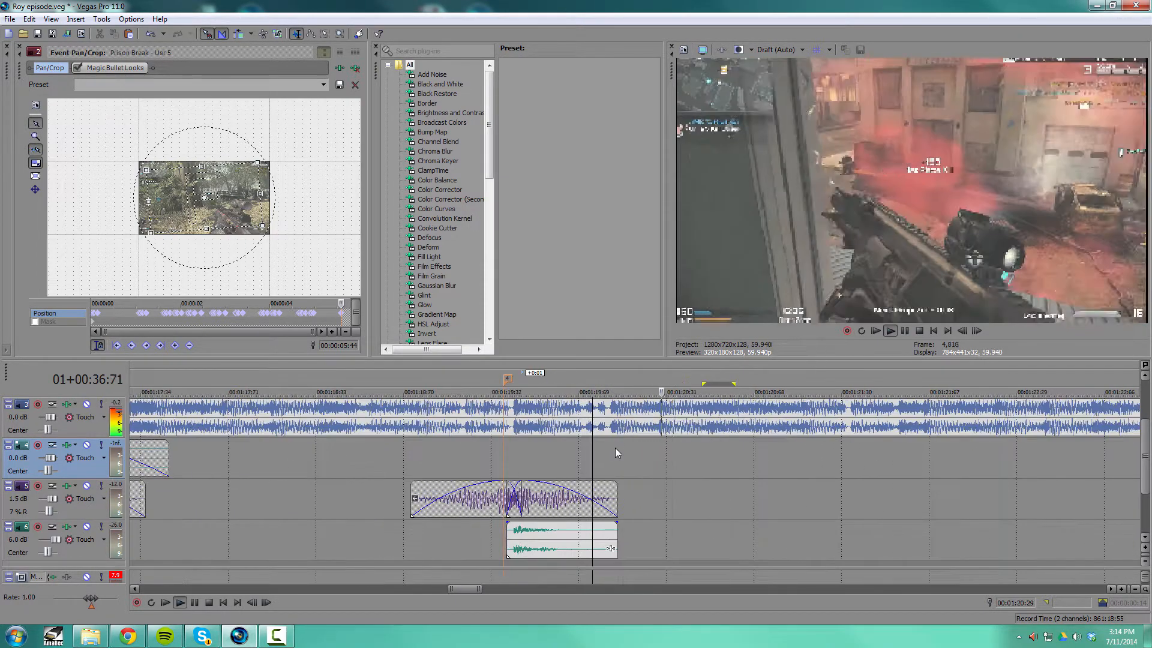
key(space)
key(space)
key(space)
click(679, 451)
click(704, 448)
key(space)
key(space)
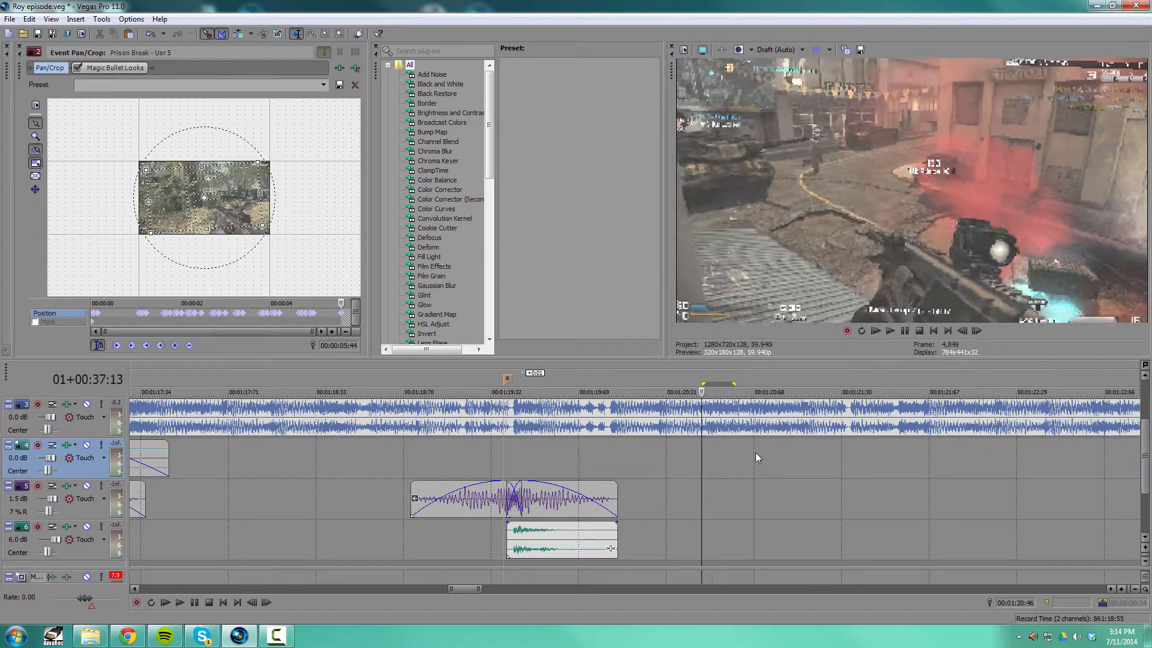
scroll(755, 453, down, 3)
scroll(618, 483, up, 6)
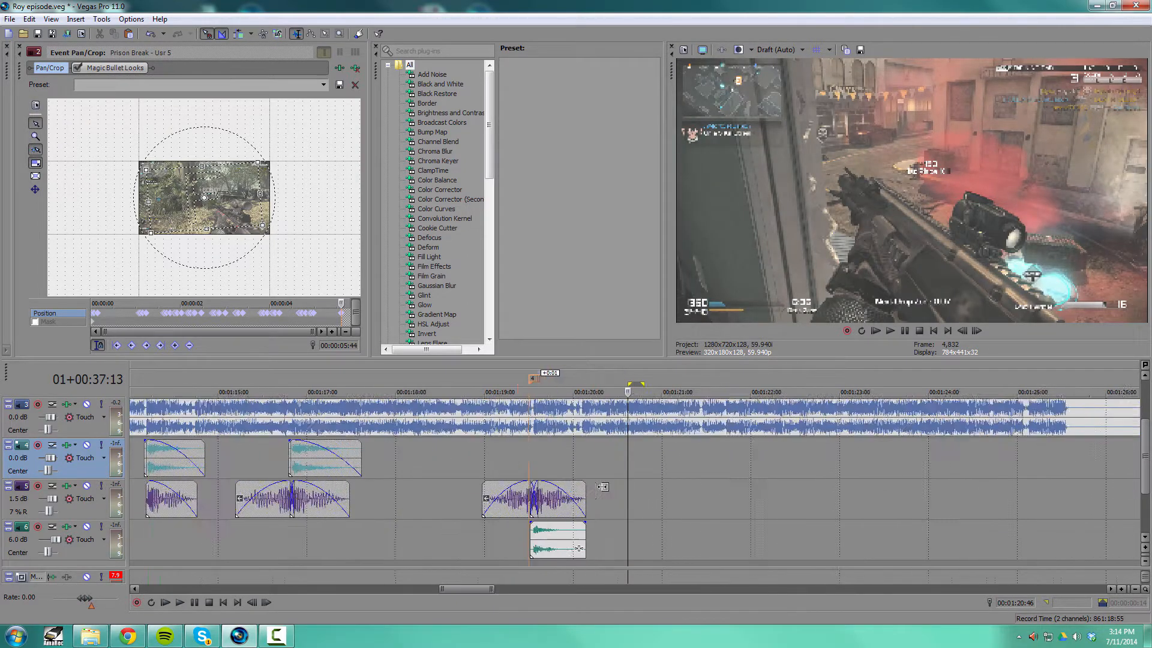
mouse_move(625, 464)
mouse_down()
mouse_move(656, 464)
mouse_move(601, 465)
mouse_move(681, 459)
mouse_move(625, 461)
mouse_up()
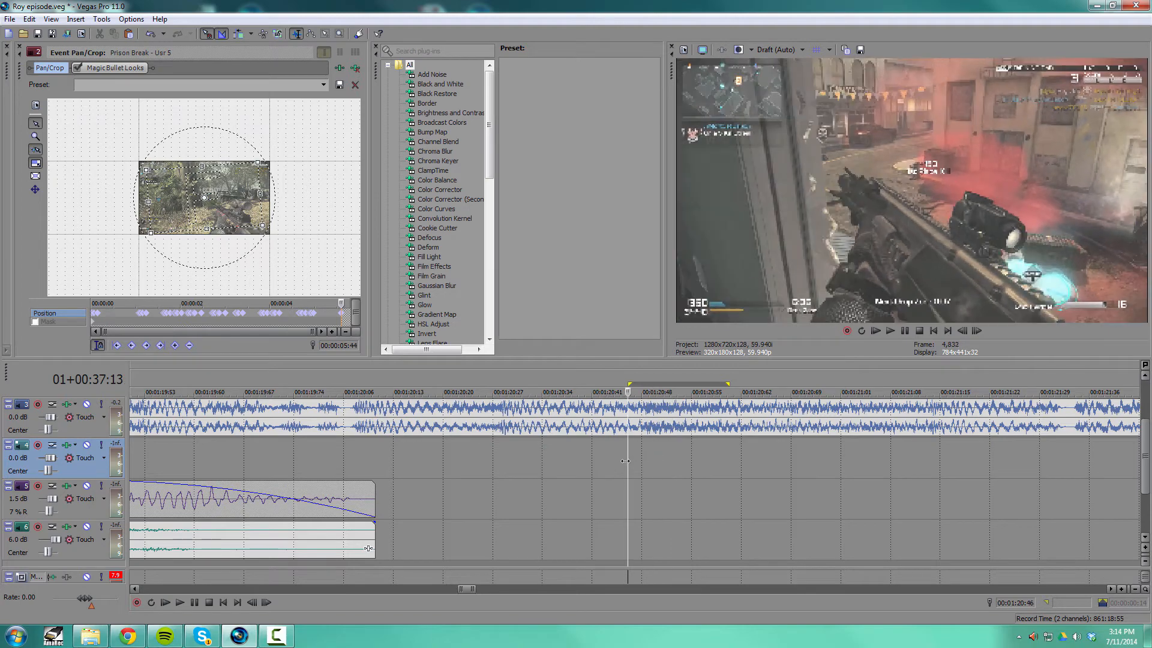
Copy the short sound effect clip on track 6 near 00:01:42:28
scroll(624, 461, down, 15)
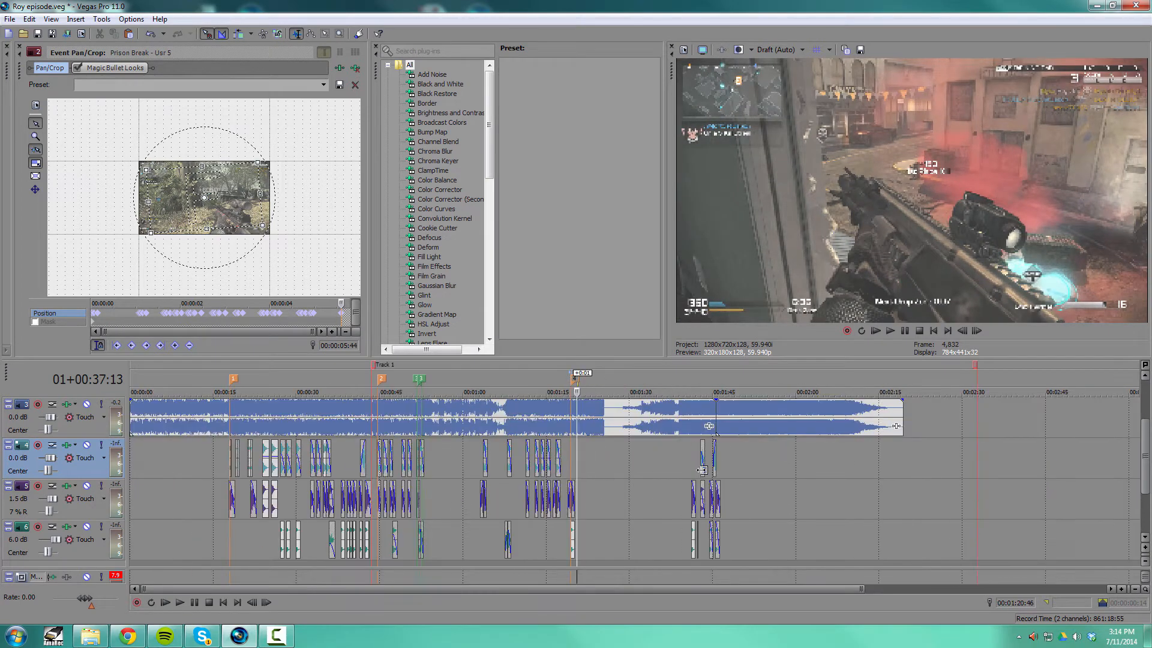
click(695, 470)
scroll(695, 470, up, 9)
click(840, 535)
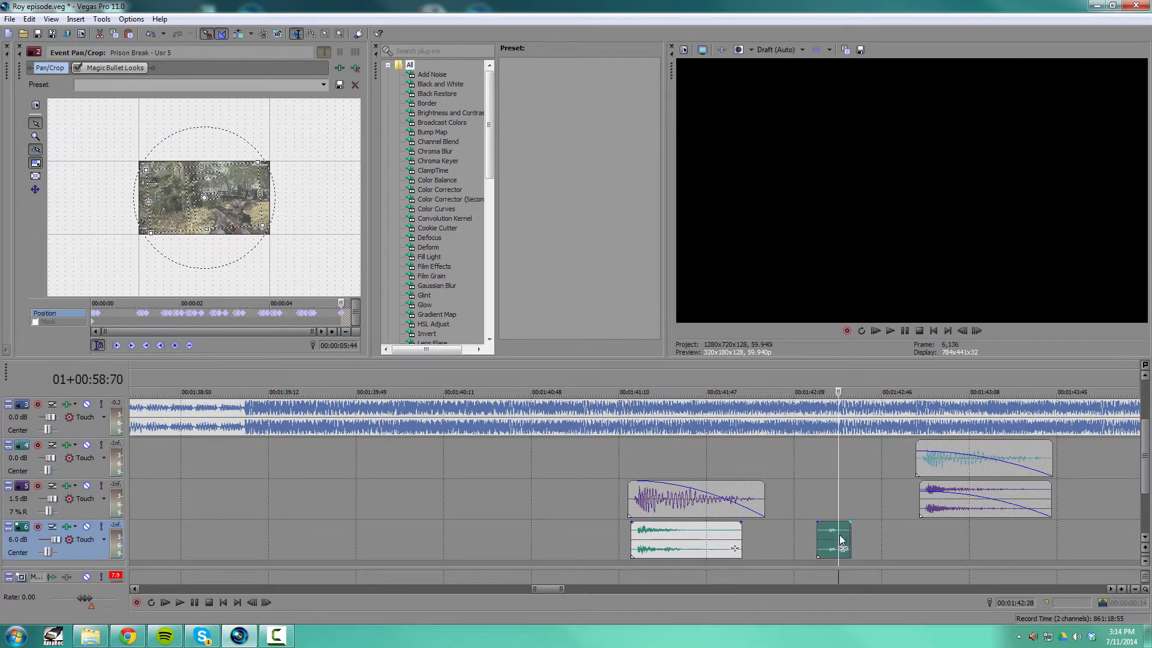
scroll(338, 495, down, 6)
Paste the short effect clip near 00:01:20:47, place it on track 6, and shift it 0:02 earlier
click(264, 461)
scroll(278, 462, up, 8)
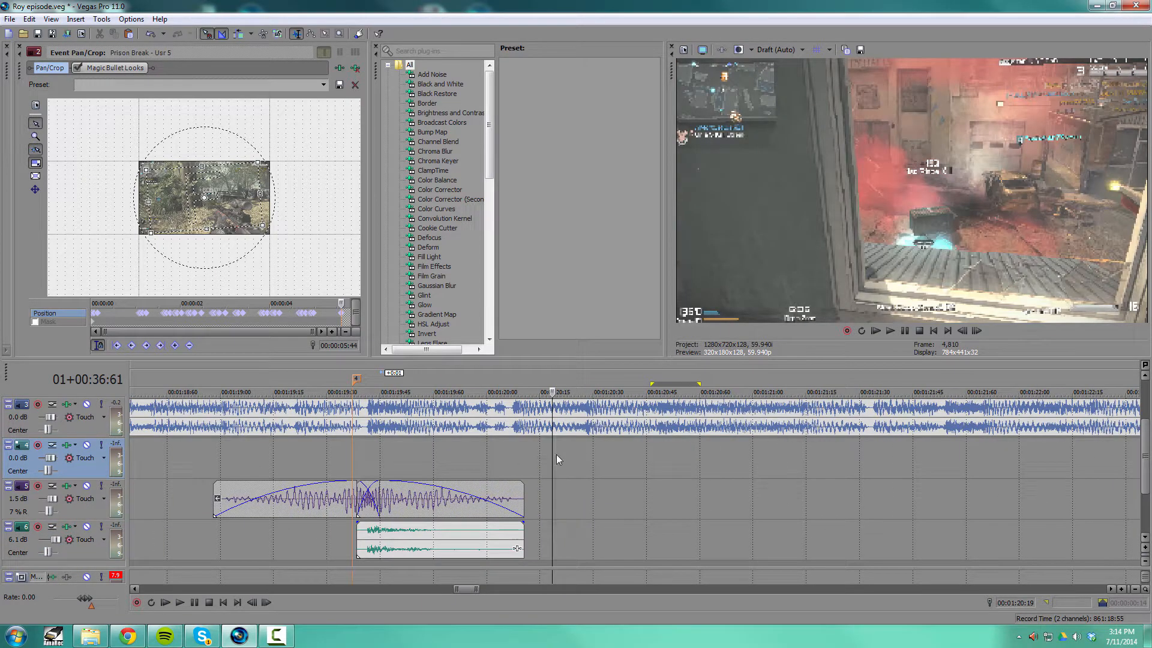
drag(554, 455, 624, 454)
scroll(1145, 454, up, 1)
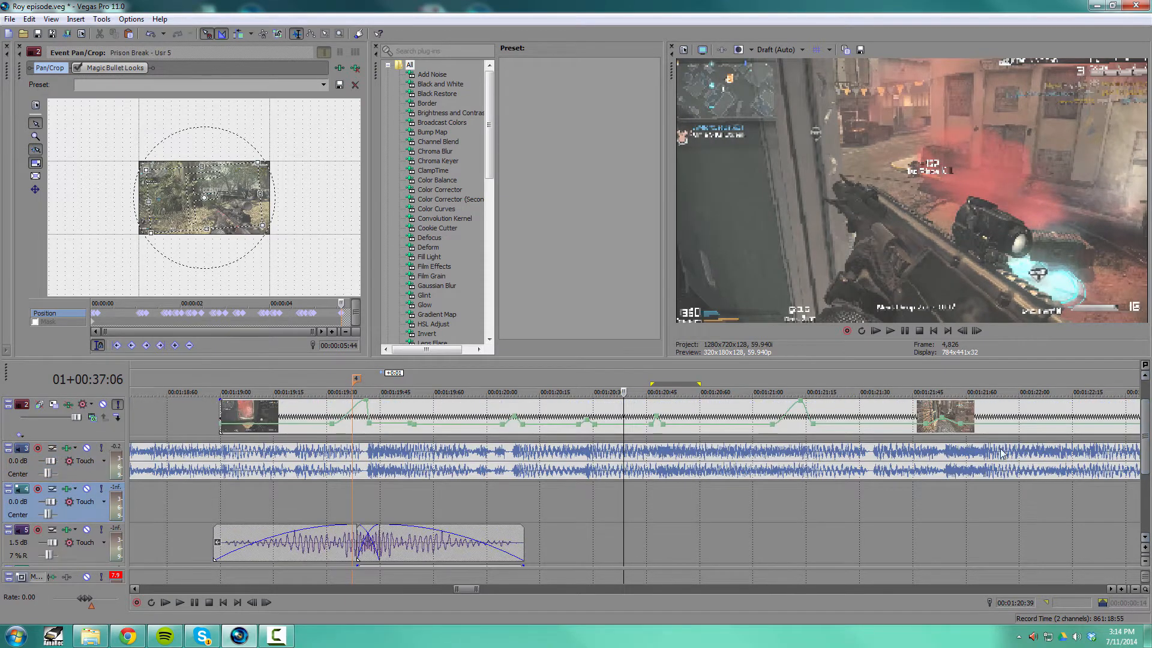
click(660, 454)
scroll(1145, 456, down, 1)
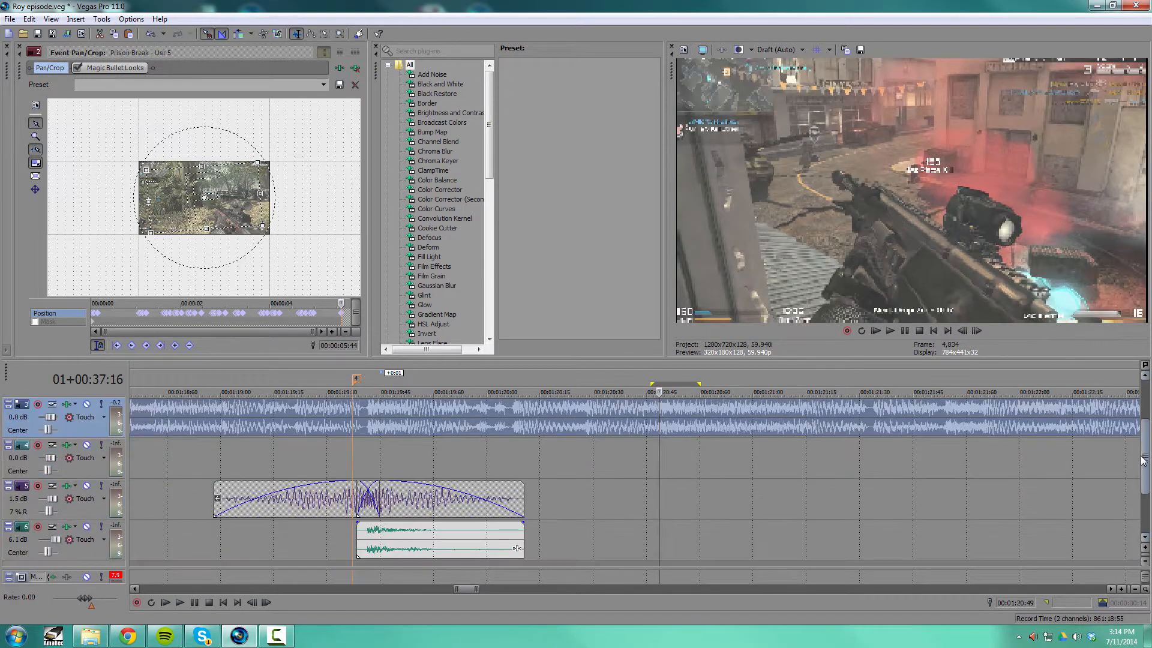
click(656, 492)
key(ctrl+v)
drag(662, 496, 672, 537)
click(651, 494)
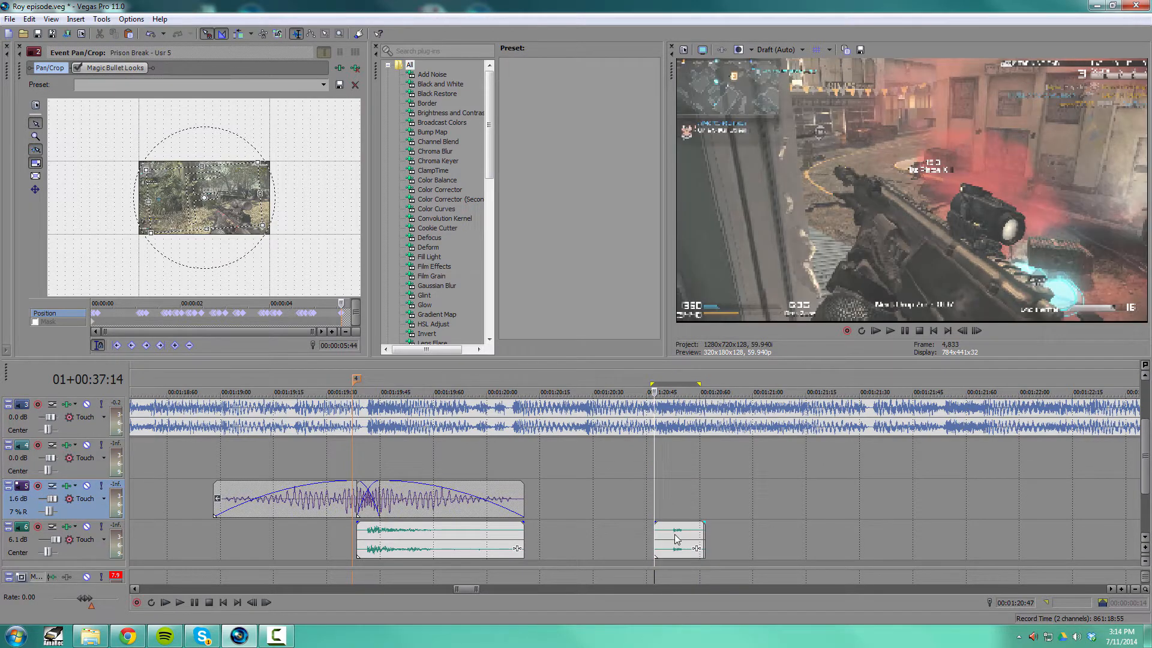
click(660, 477)
drag(682, 529, 675, 529)
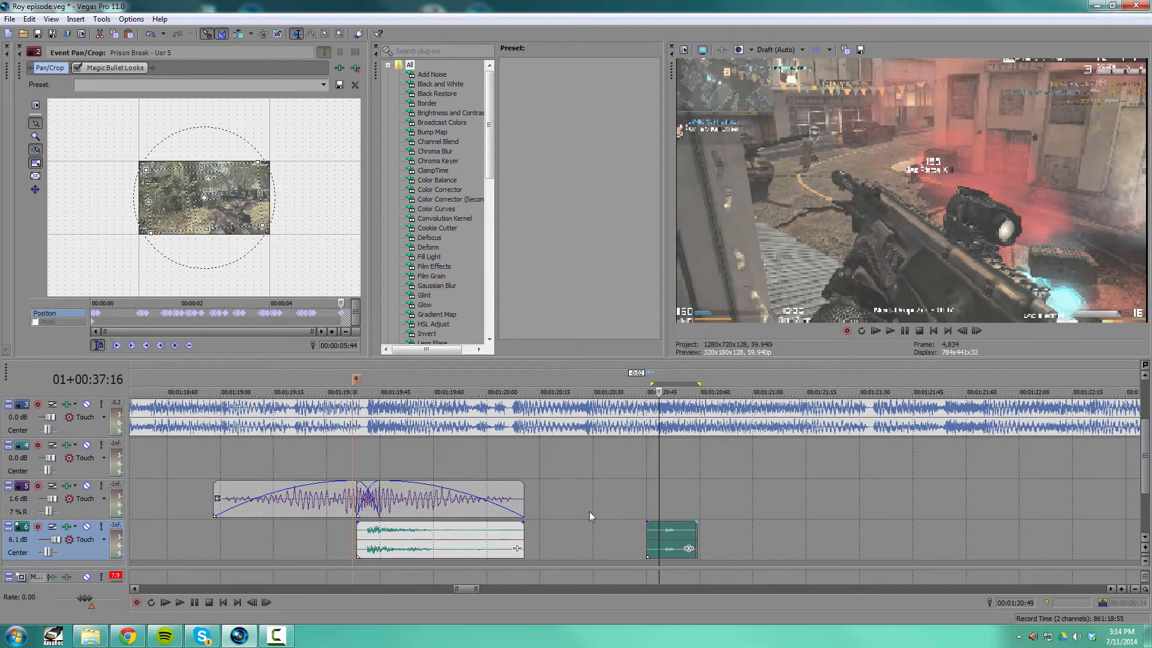
Play back the pasted short effect, including once from before the reversed boom build-up
click(589, 511)
key(space)
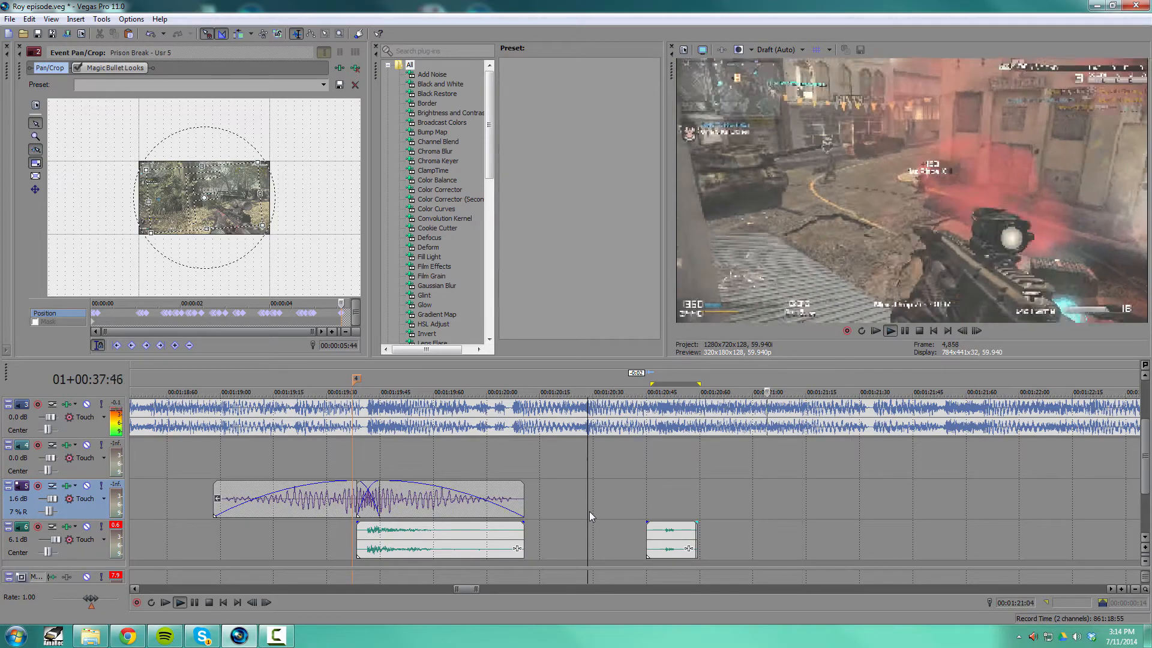
key(space)
key(space)
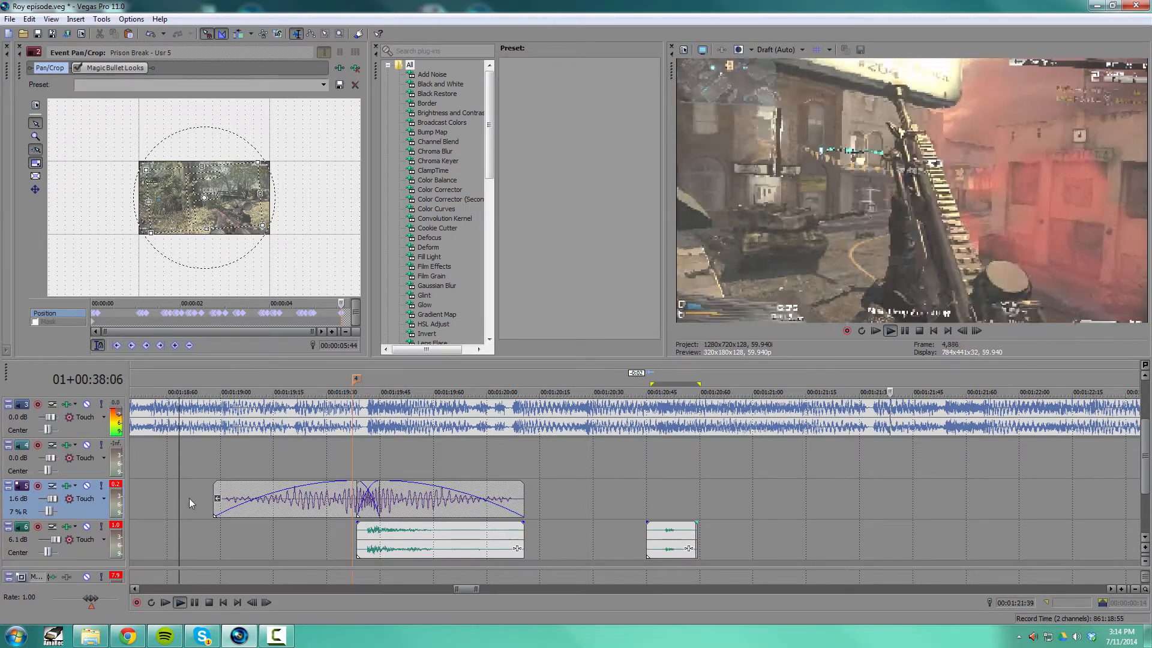
key(space)
Import a gunshot sound from the Lynx audio folder onto track 4 and move it 0:57 later
click(672, 473)
click(87, 638)
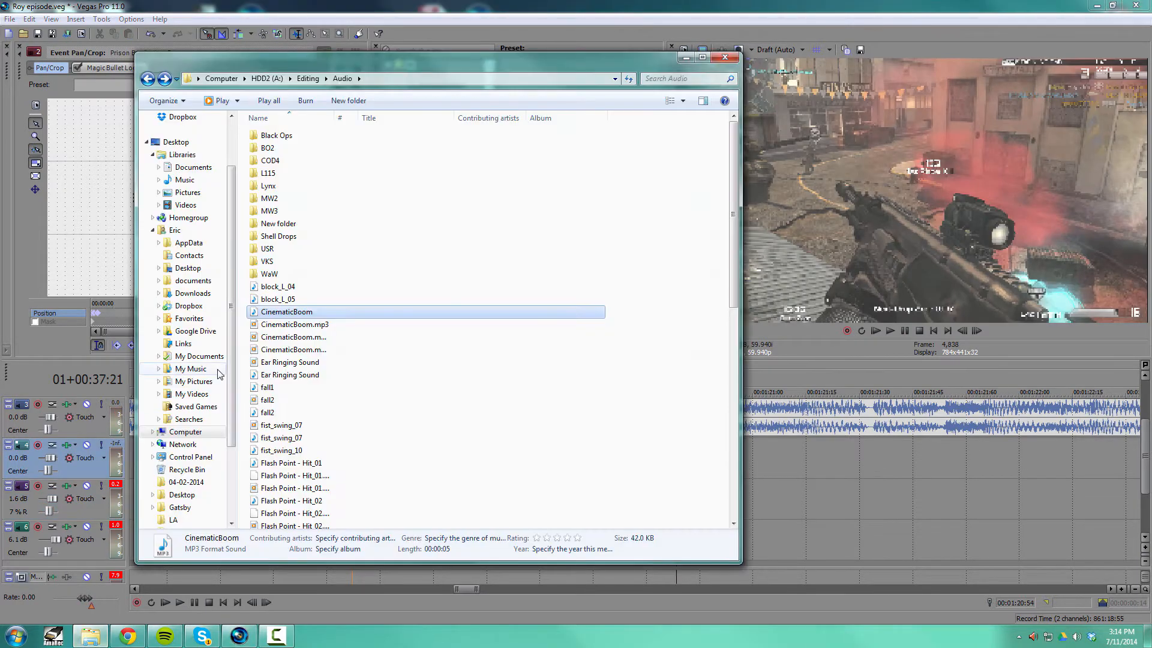
double_click(298, 188)
drag(294, 174, 743, 470)
drag(737, 469, 934, 468)
Find the next shot near 00:01:21:12 by playback and move the new gunshot clip on track 4 to it
click(685, 455)
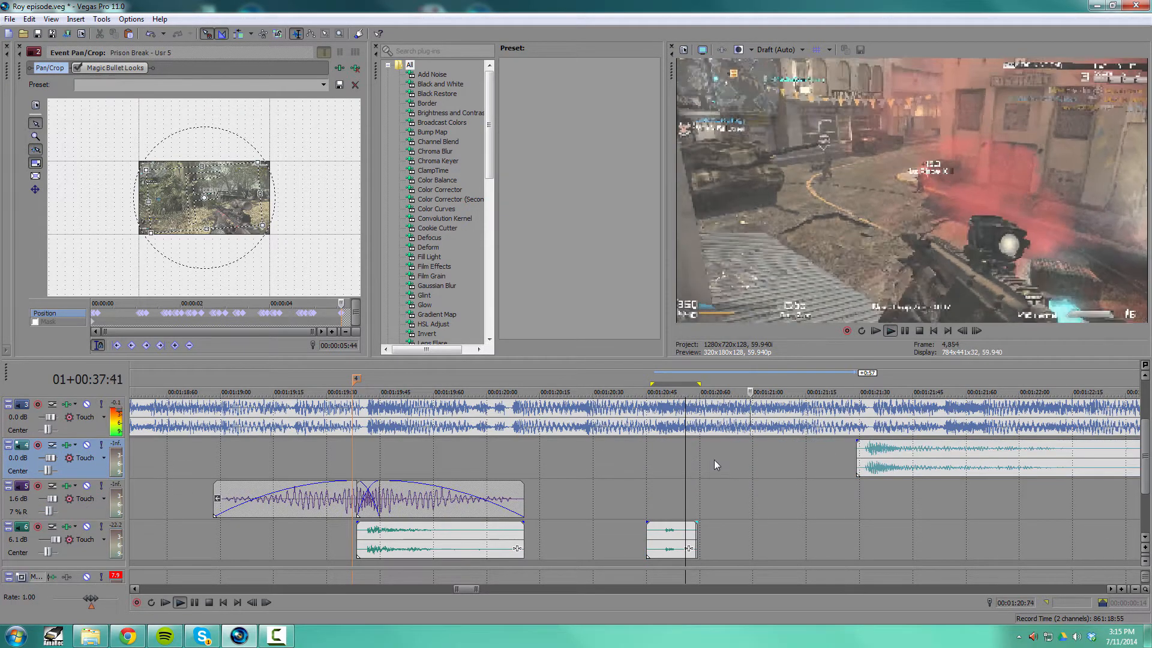
key(space)
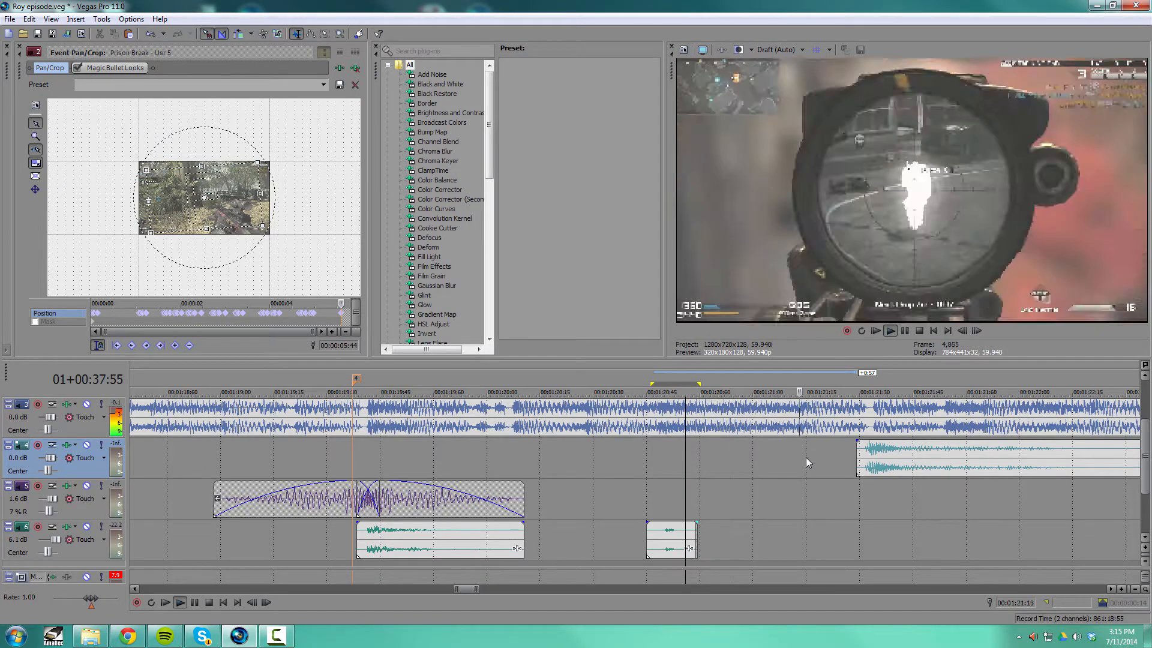
key(space)
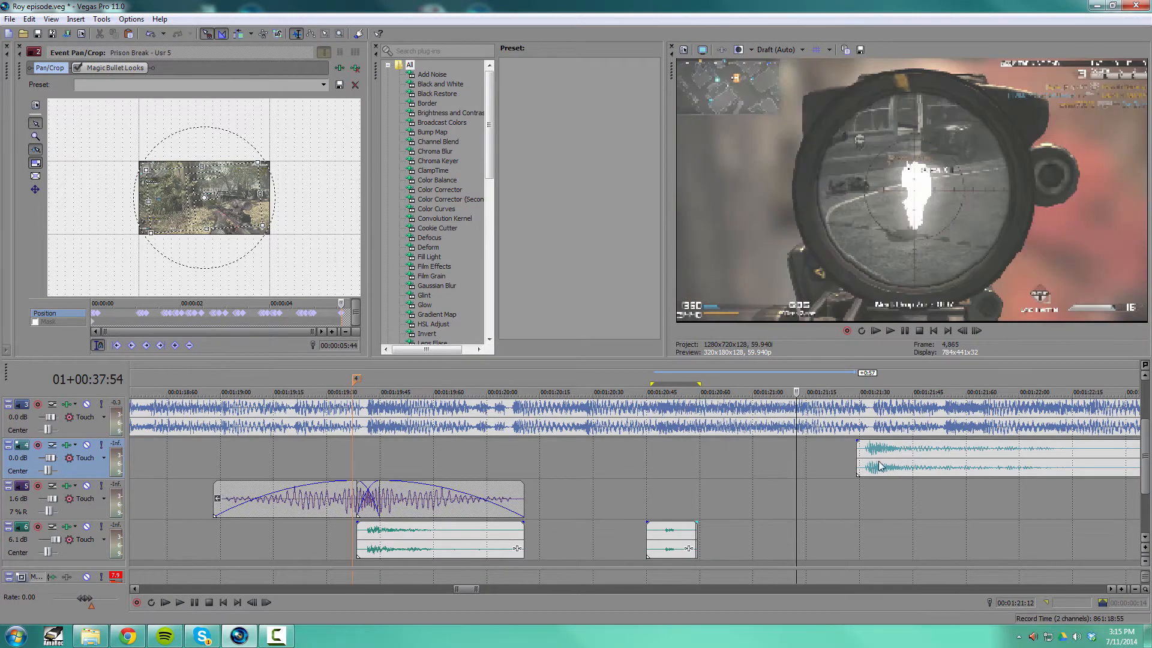
drag(864, 461, 810, 458)
click(713, 447)
key(space)
key(space)
Trim the end of the new gunshot clip to about 00:01:22:00 and play back the section
scroll(714, 447, down, 3)
drag(876, 450, 731, 444)
click(608, 437)
key(space)
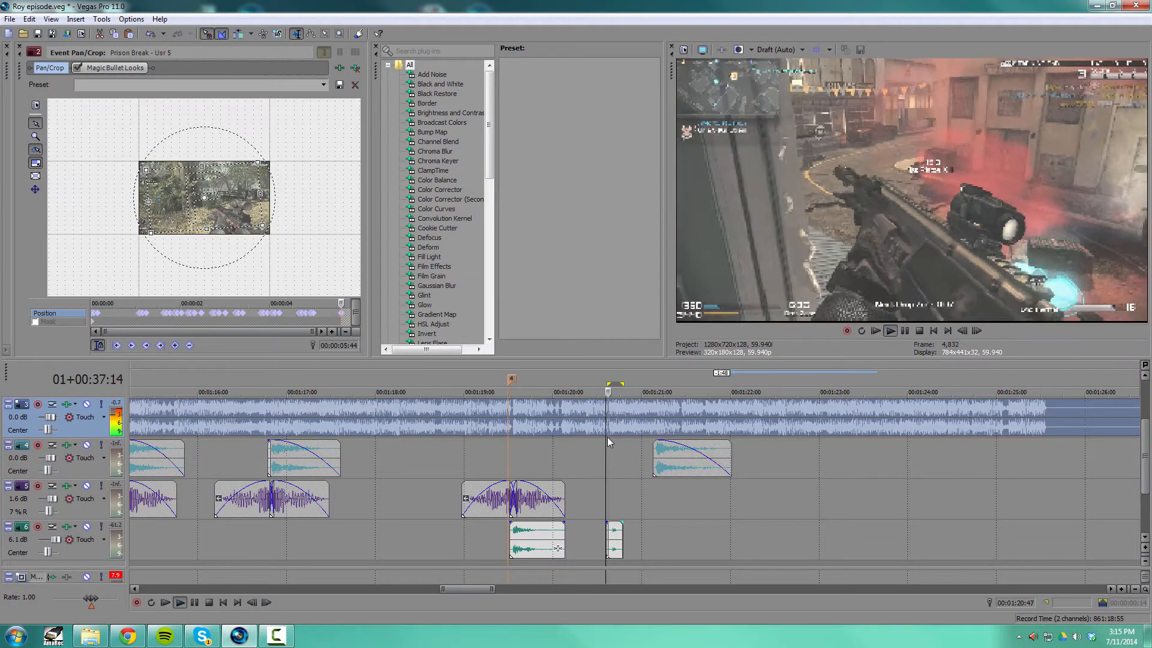
scroll(607, 437, up, 3)
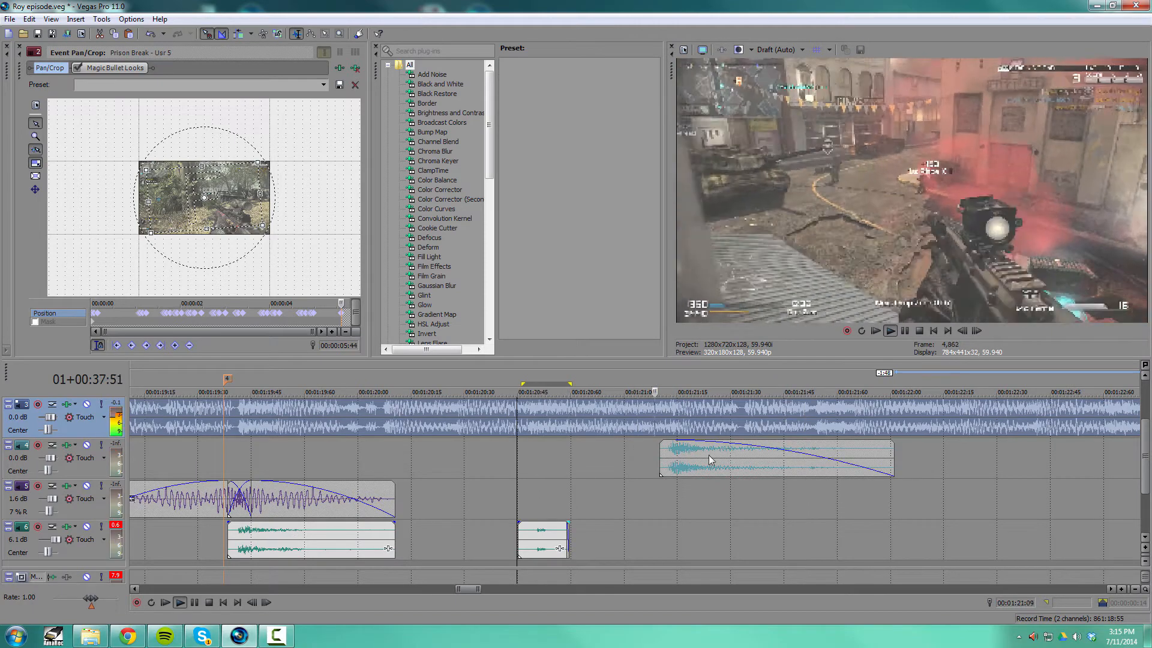
Paste a copy of the CinematicBoom clip onto track 5 beneath the new gunshot, moving it 0:04 earlier to align their starts
click(294, 506)
click(674, 493)
key(ctrl+v)
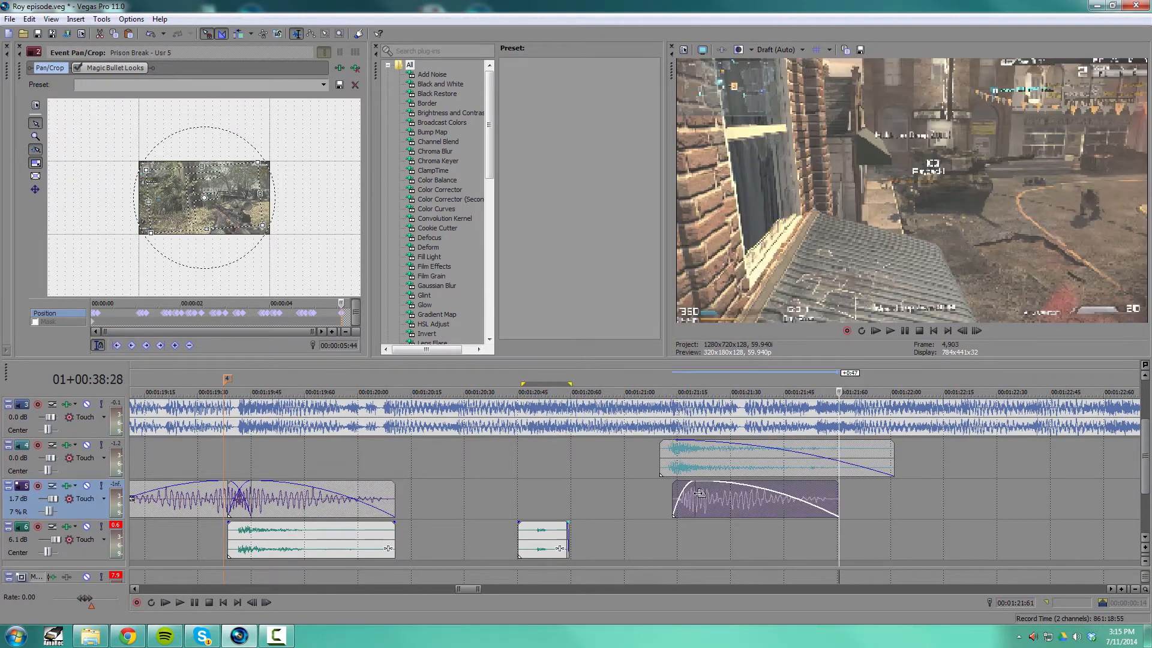
mouse_move(692, 486)
mouse_down()
mouse_move(664, 492)
mouse_move(696, 496)
mouse_up()
scroll(691, 492, up, 4)
scroll(354, 494, down, 3)
click(383, 478)
scroll(382, 478, up, 4)
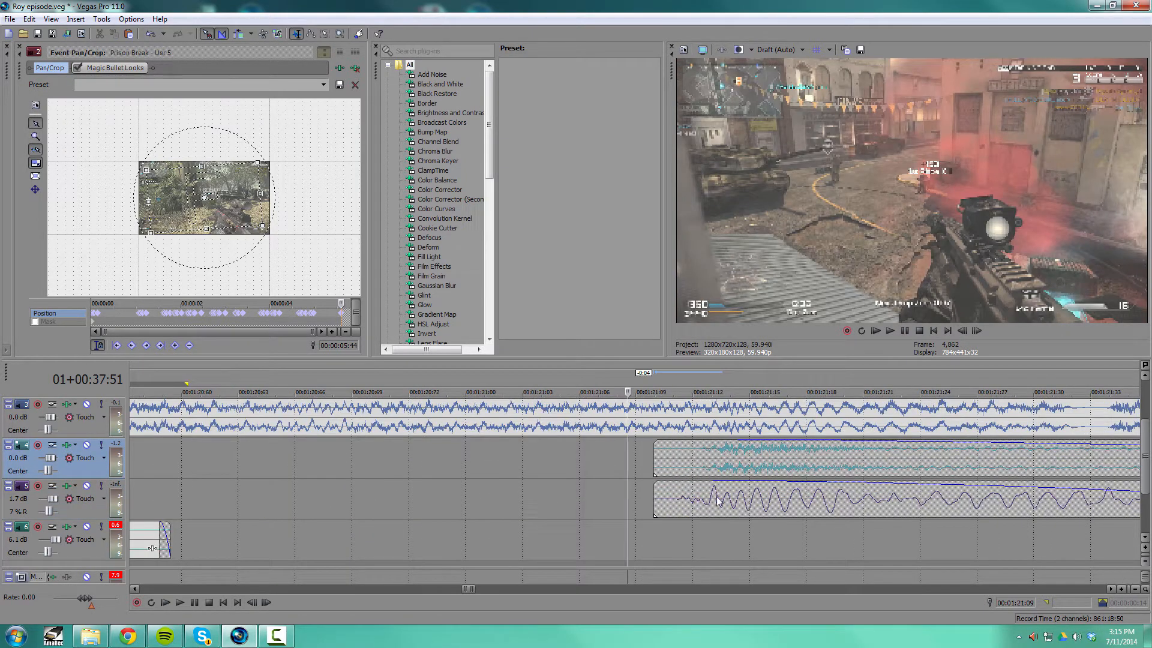
Play back the layered gunshot and CinematicBoom clips at the new shot
scroll(551, 492, down, 3)
key(space)
scroll(597, 484, down, 2)
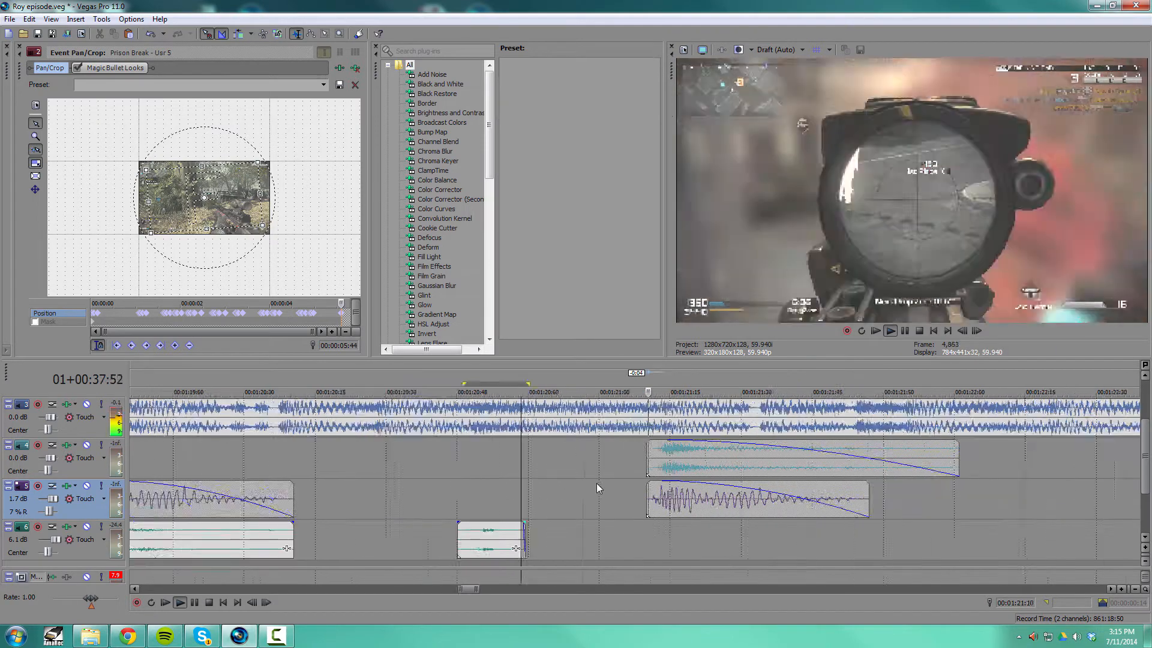
key(space)
Stretch the new gunshot clip on track 4 by 0:07, lock its pitch change to the stretch, and play it back
scroll(596, 484, down, 3)
drag(733, 462, 748, 462)
right_click(748, 461)
click(750, 441)
click(552, 321)
click(614, 420)
key(space)
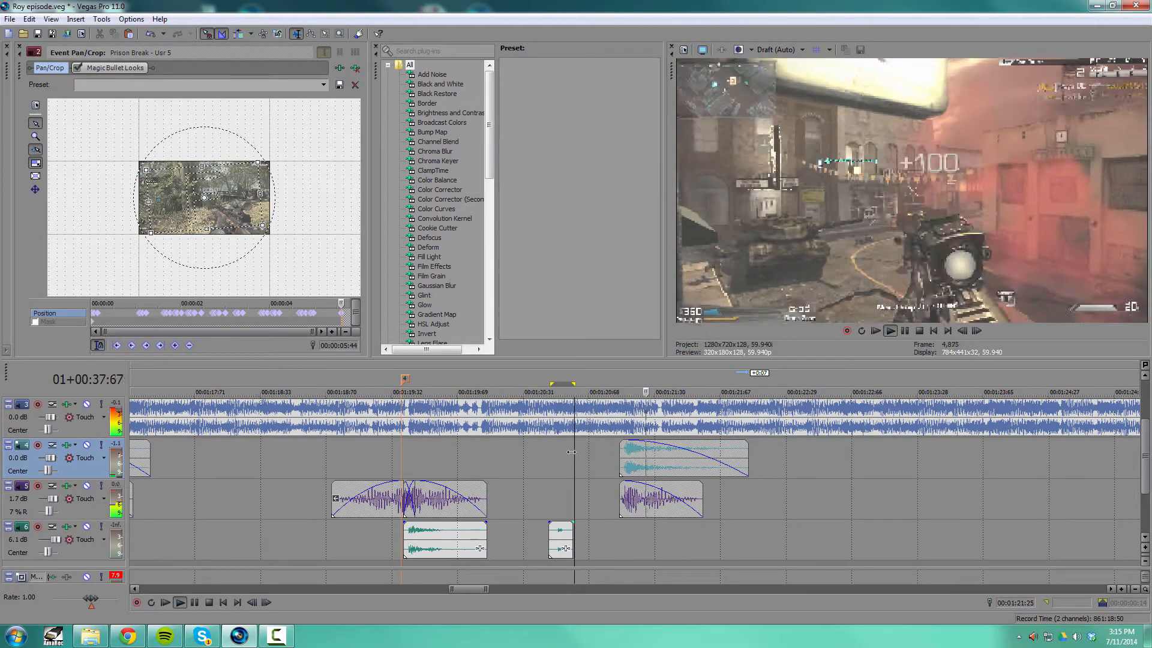
key(space)
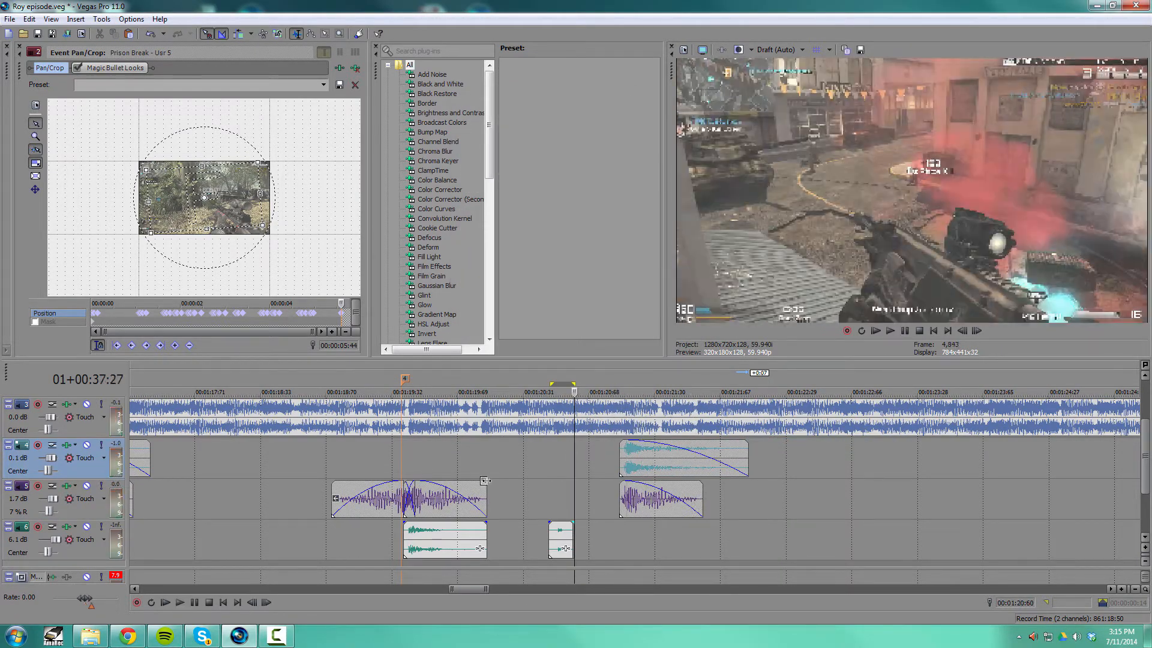
Stretch the pasted CinematicBoom clip on track 5 by 0:07 and accept its audio event properties
drag(703, 491, 716, 492)
right_click(707, 496)
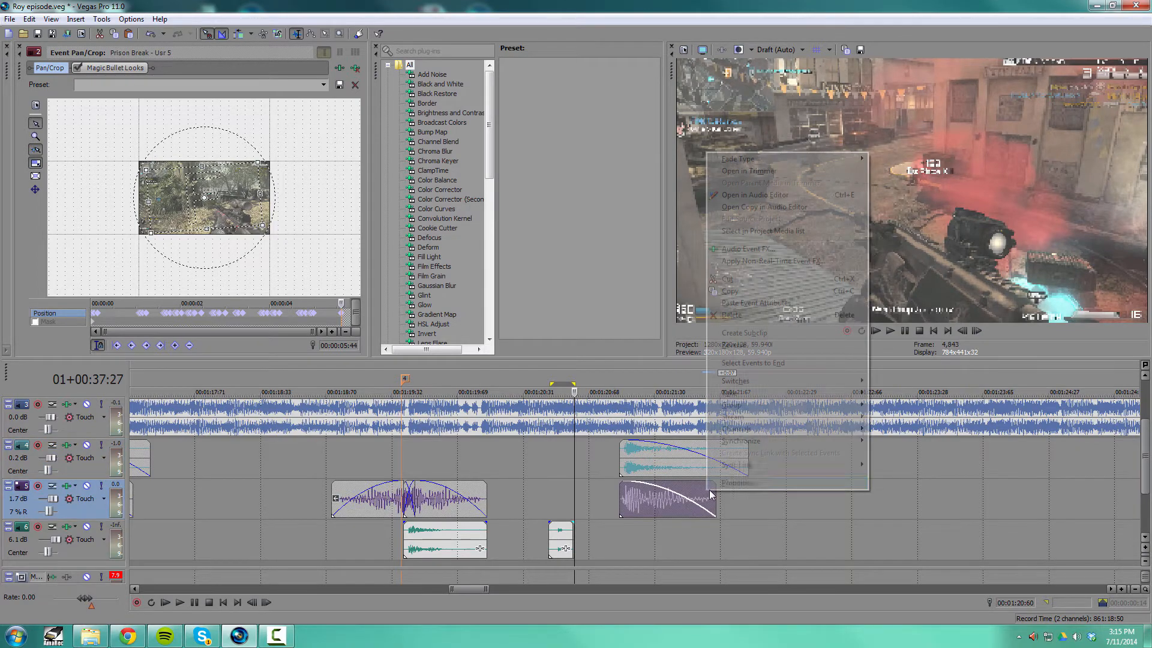
click(735, 483)
click(617, 418)
Play back both stretched effects at the new shot from 00:01:20:60
key(space)
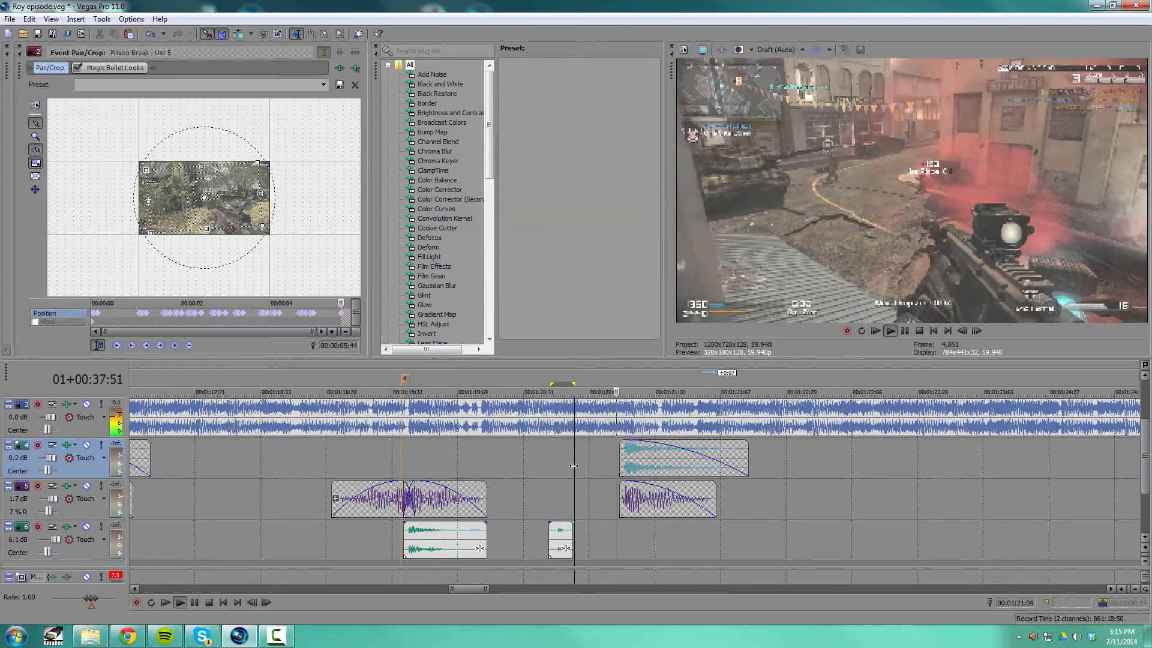
key(space)
key(space)
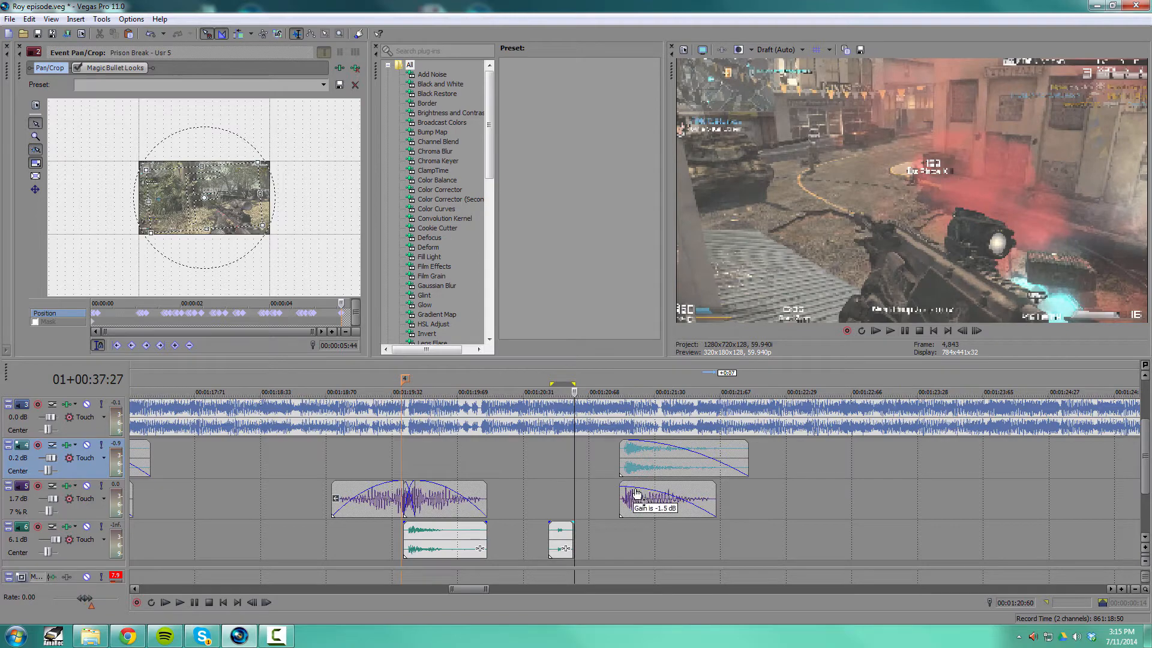
Lower the event gain of the stretched gunshot clip on track 4 and play back the effects around it
key(space)
drag(638, 443, 546, 426)
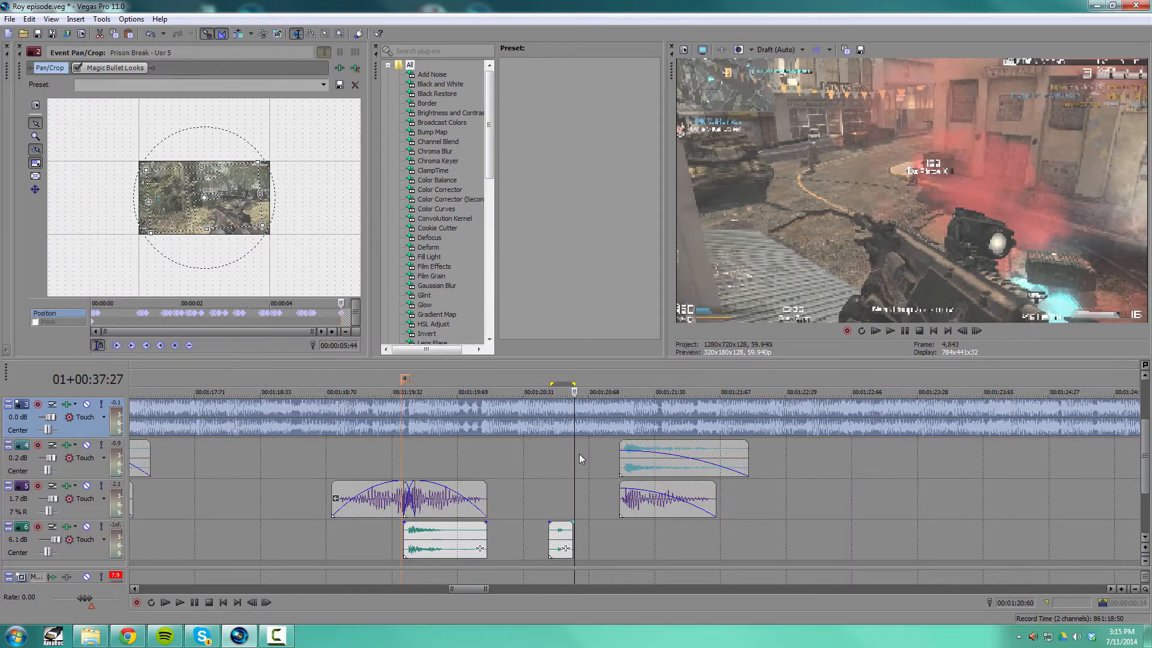
key(space)
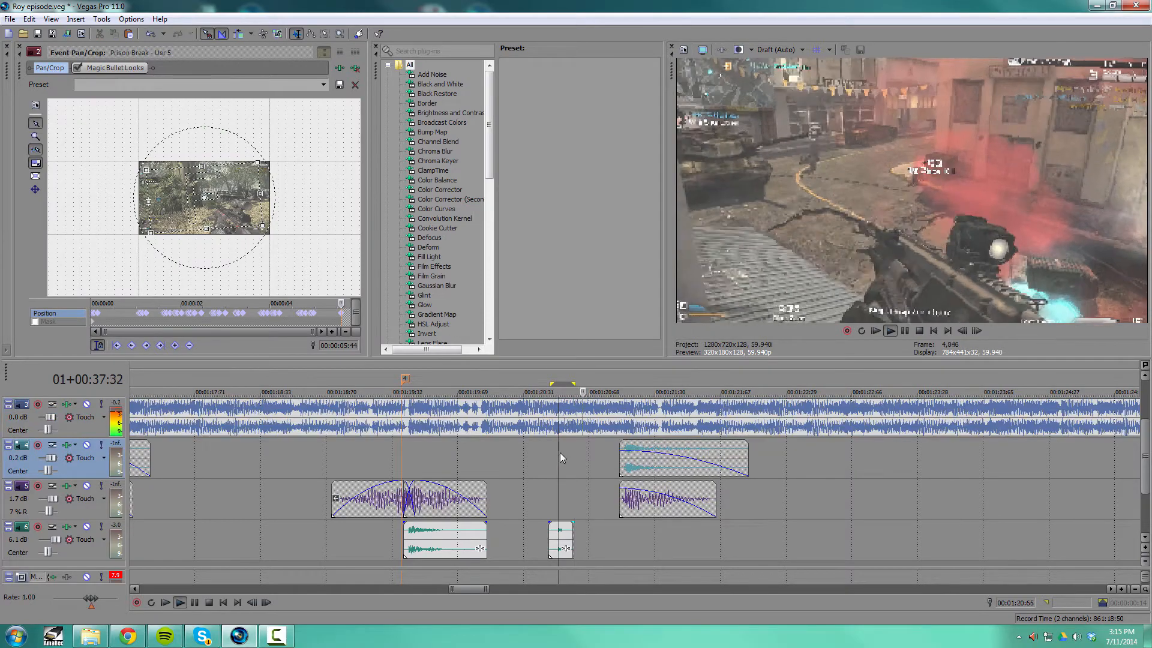
click(273, 469)
key(space)
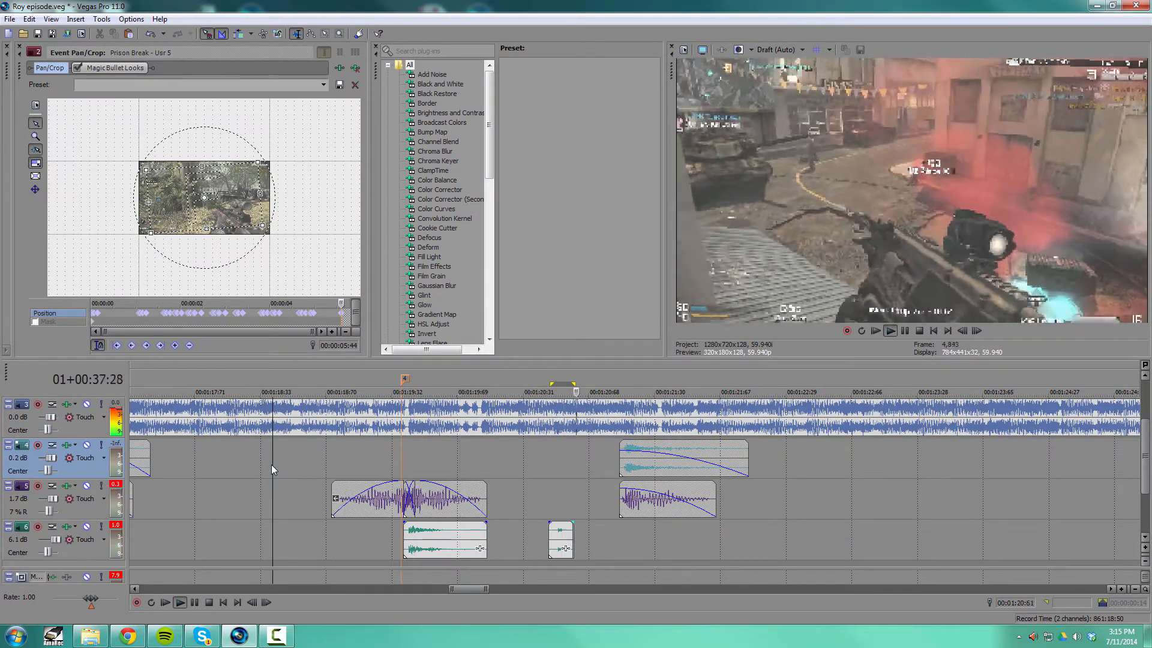
key(space)
Copy the CinematicBoom clip on track 5 at marker 4 together with the clip beneath it on track 6
click(821, 471)
click(428, 505)
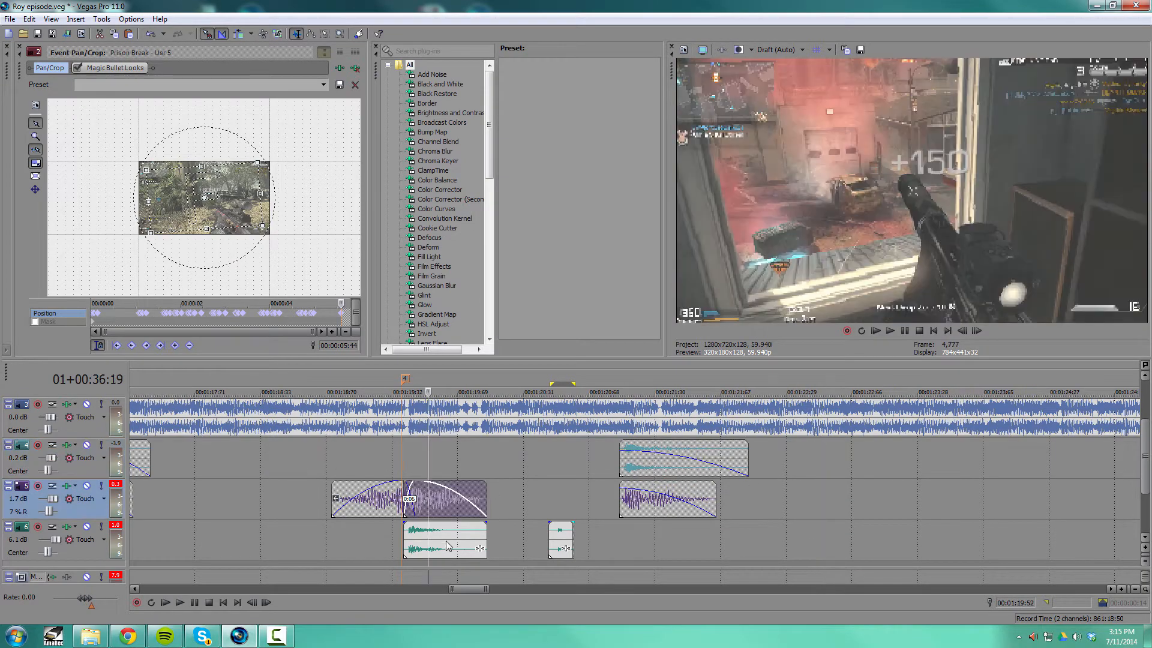
click(447, 545)
Play on to the next shot and paste both copied clips on tracks 5 and 6 at about 00:01:22:61
click(757, 495)
key(space)
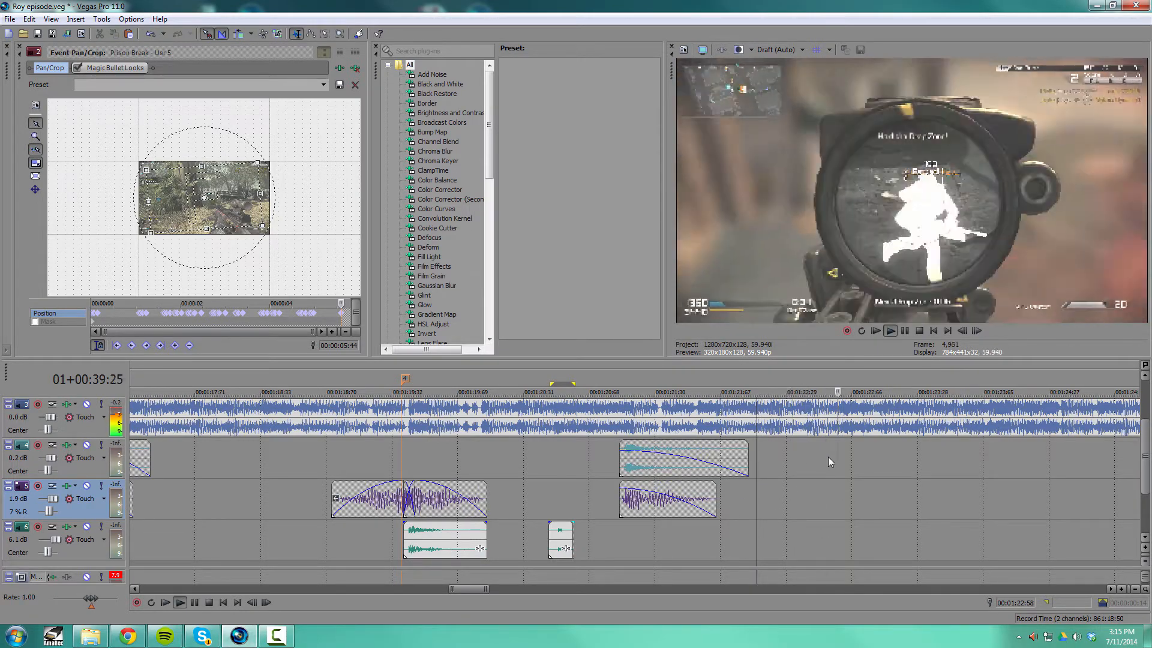
click(848, 444)
key(space)
scroll(831, 457, up, 2)
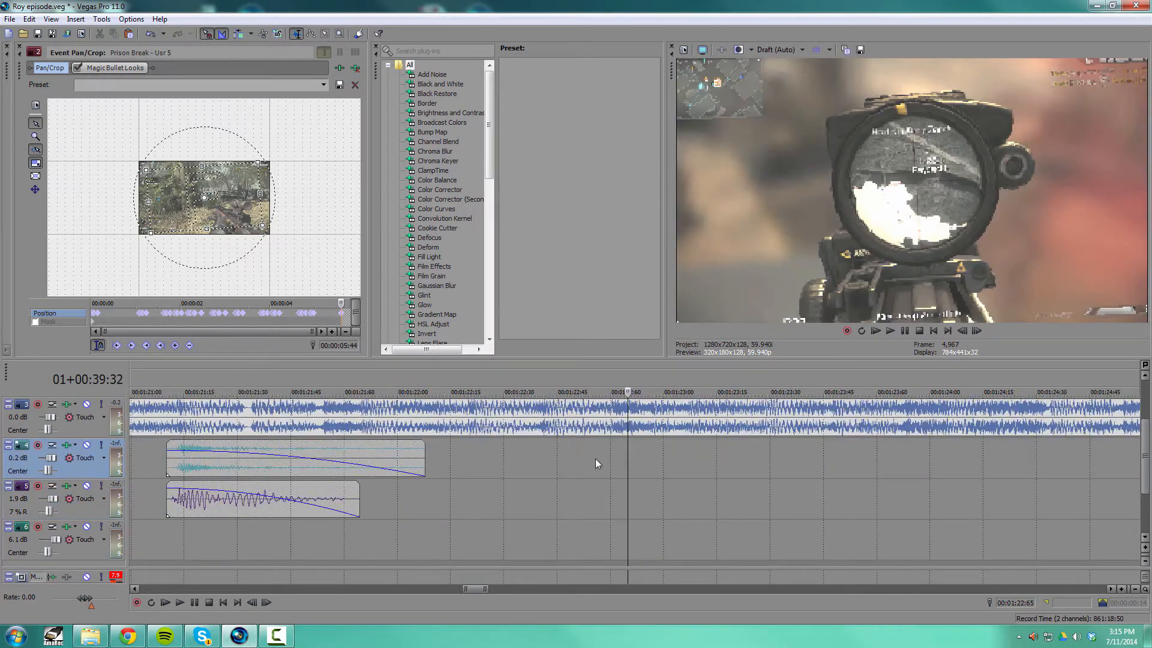
click(614, 507)
key(ctrl+v)
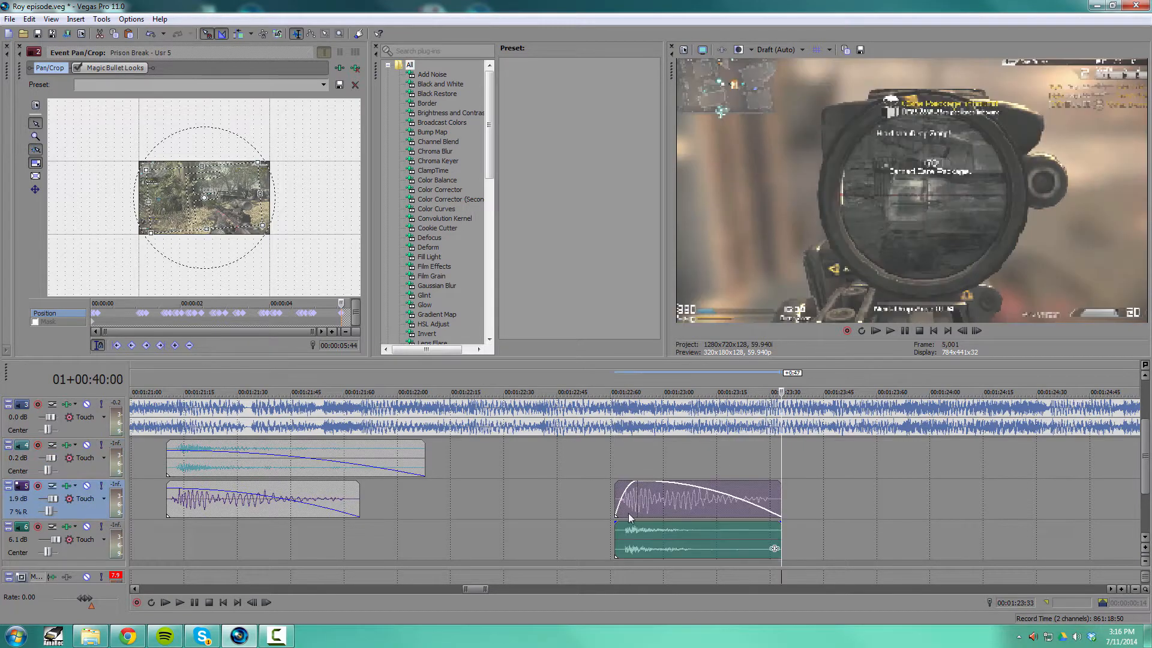
Move the two pasted clips 0:03 earlier and play them back against the shot
drag(658, 500, 650, 499)
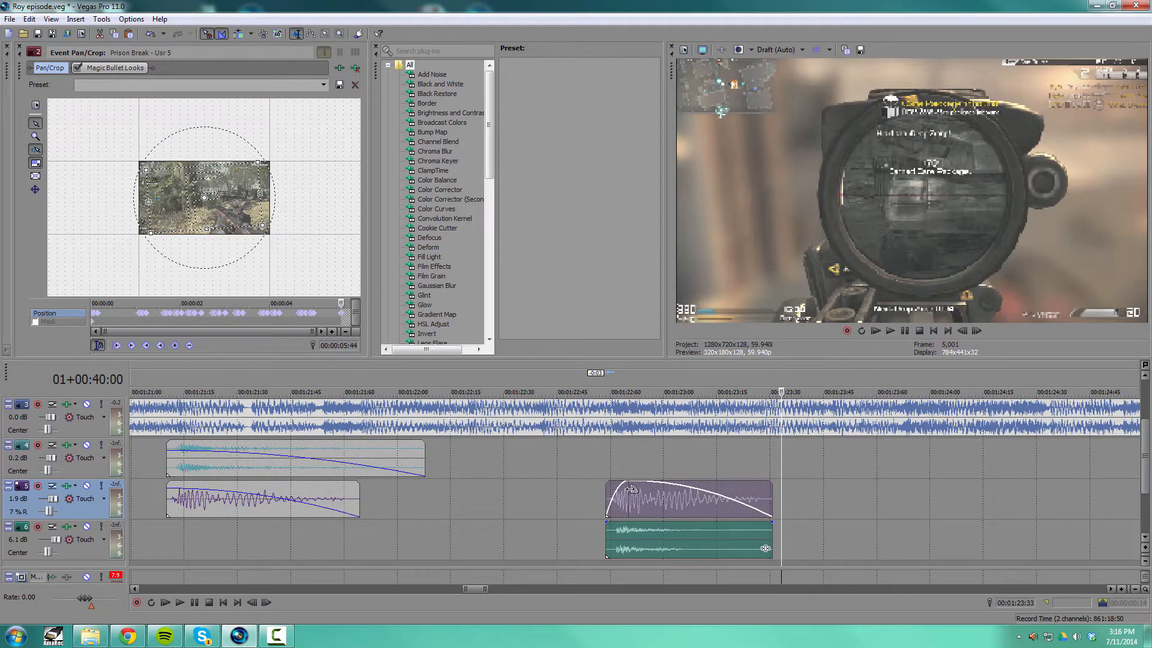
click(533, 495)
key(space)
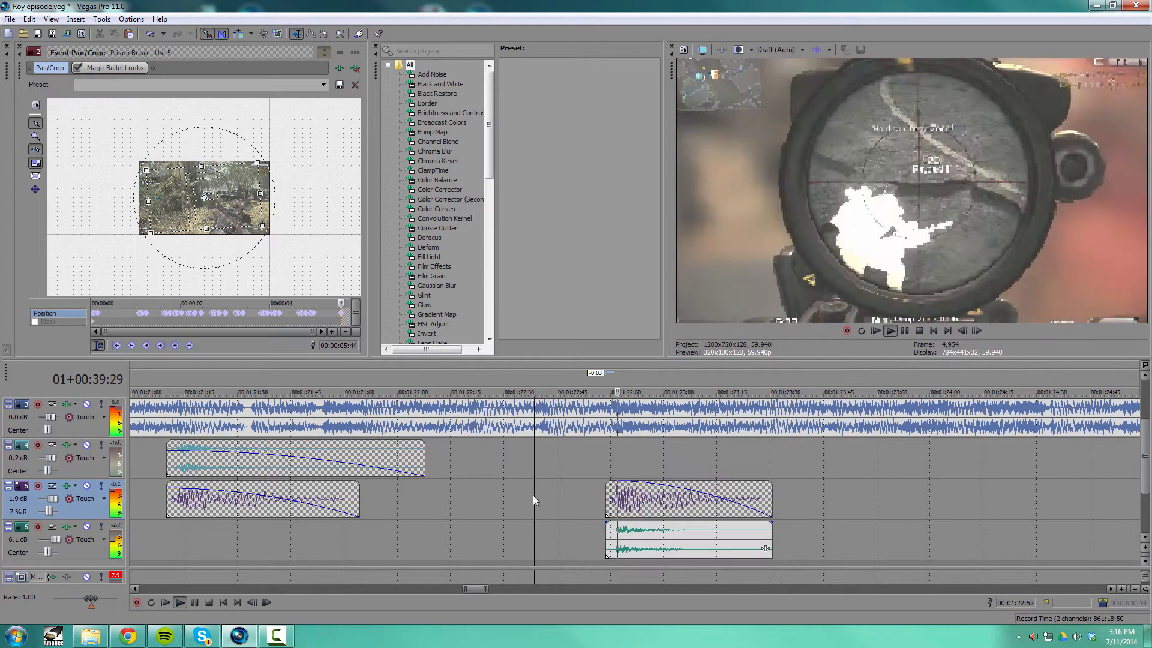
key(space)
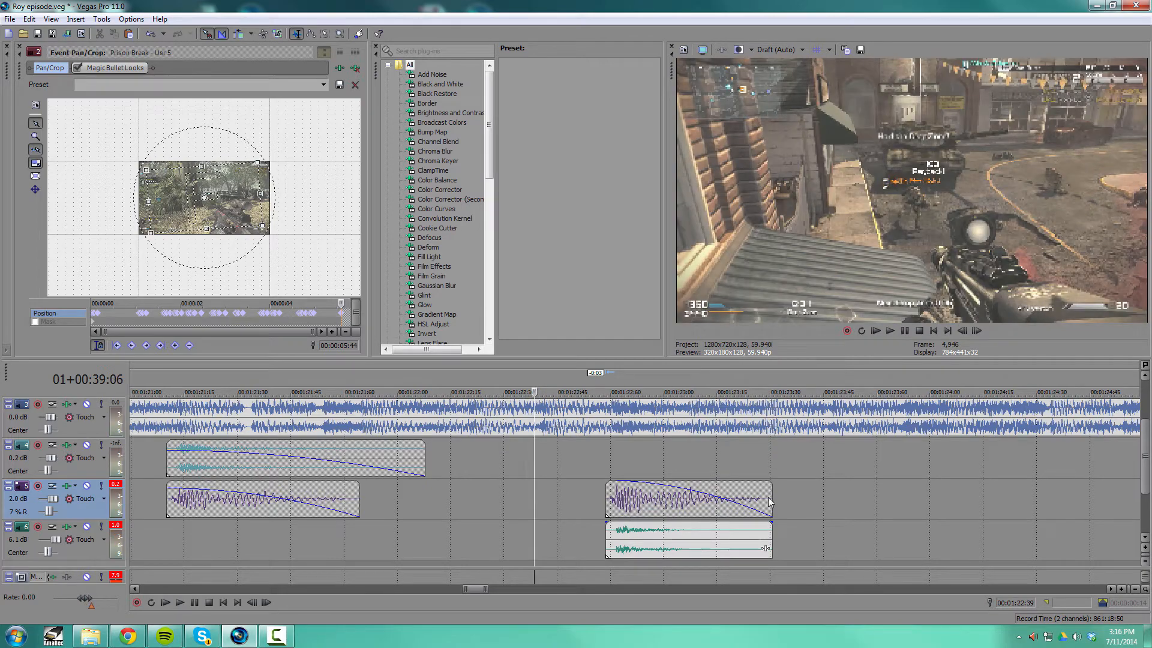
Shorten both pasted clips on tracks 5 and 6 by 0:02 at their ends and play them back
drag(768, 498, 763, 534)
click(524, 520)
key(space)
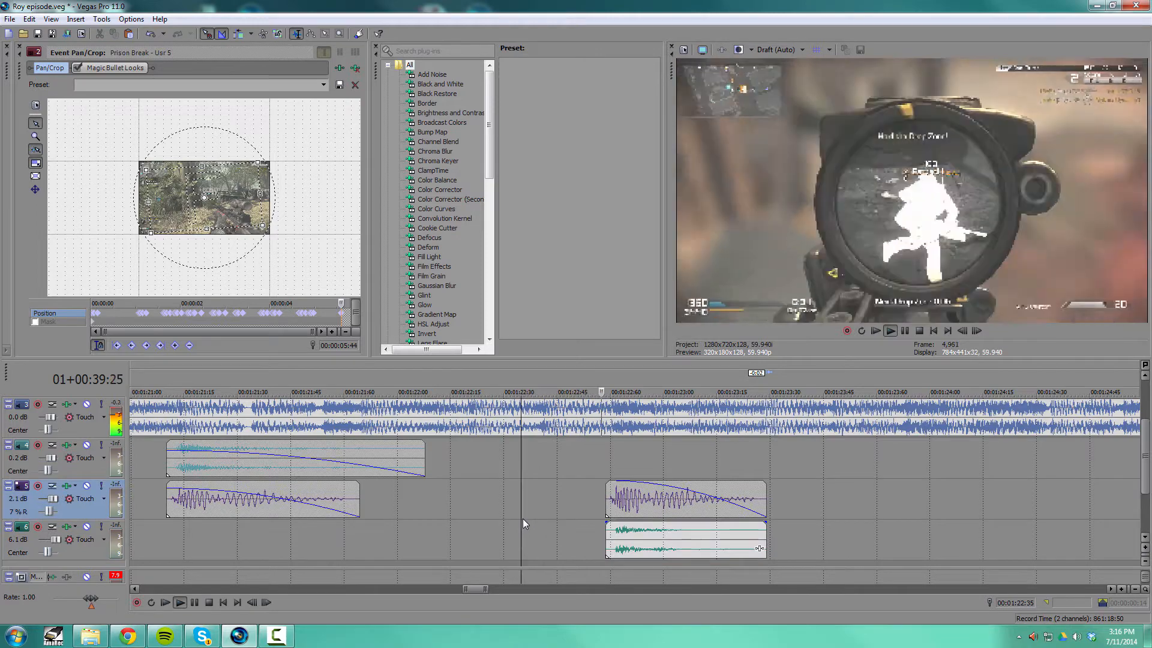
key(space)
Copy the two shortened clips on tracks 5 and 6 and play on from their start to locate the next shot
click(671, 507)
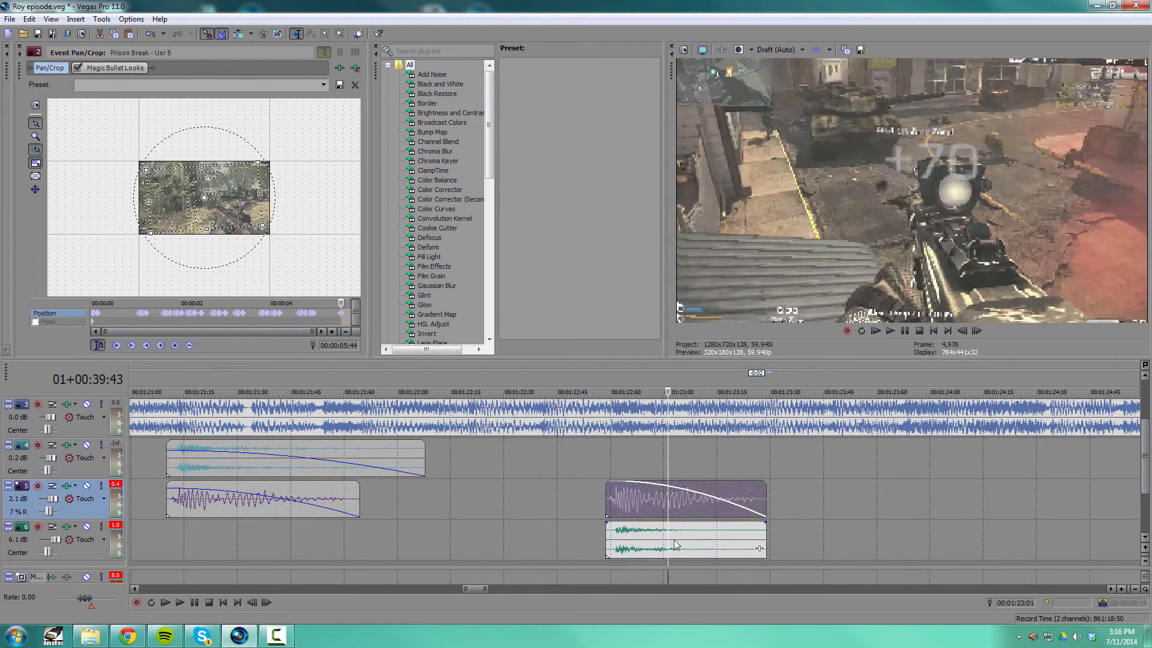
ctrl+click(678, 543)
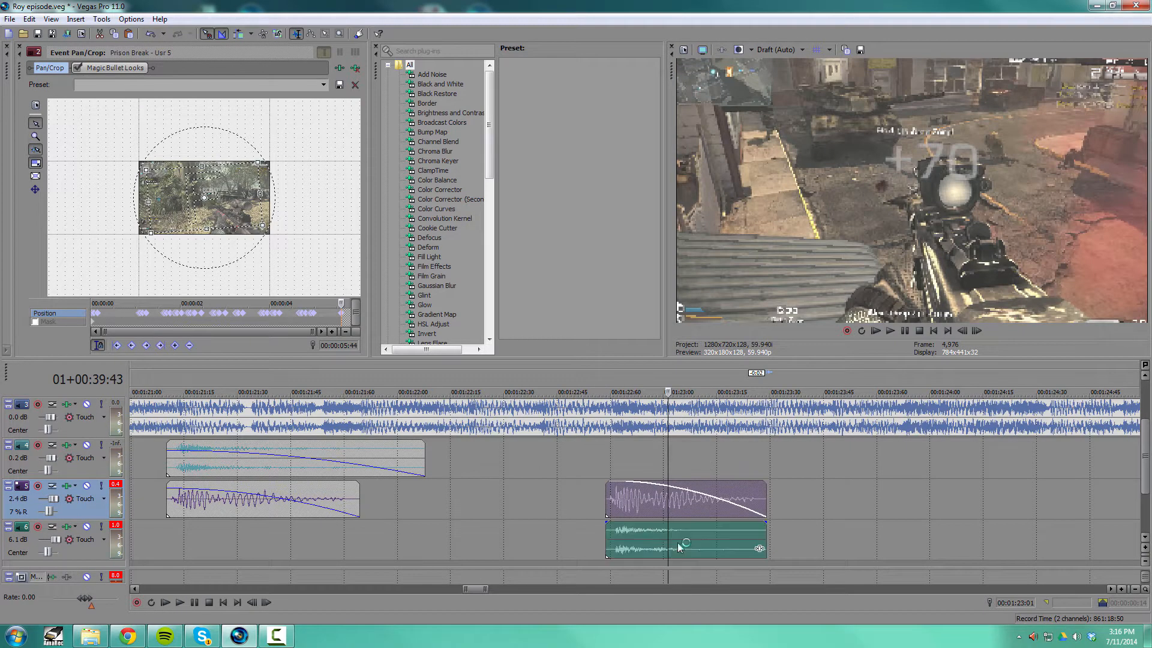
click(607, 445)
scroll(606, 444, down, 3)
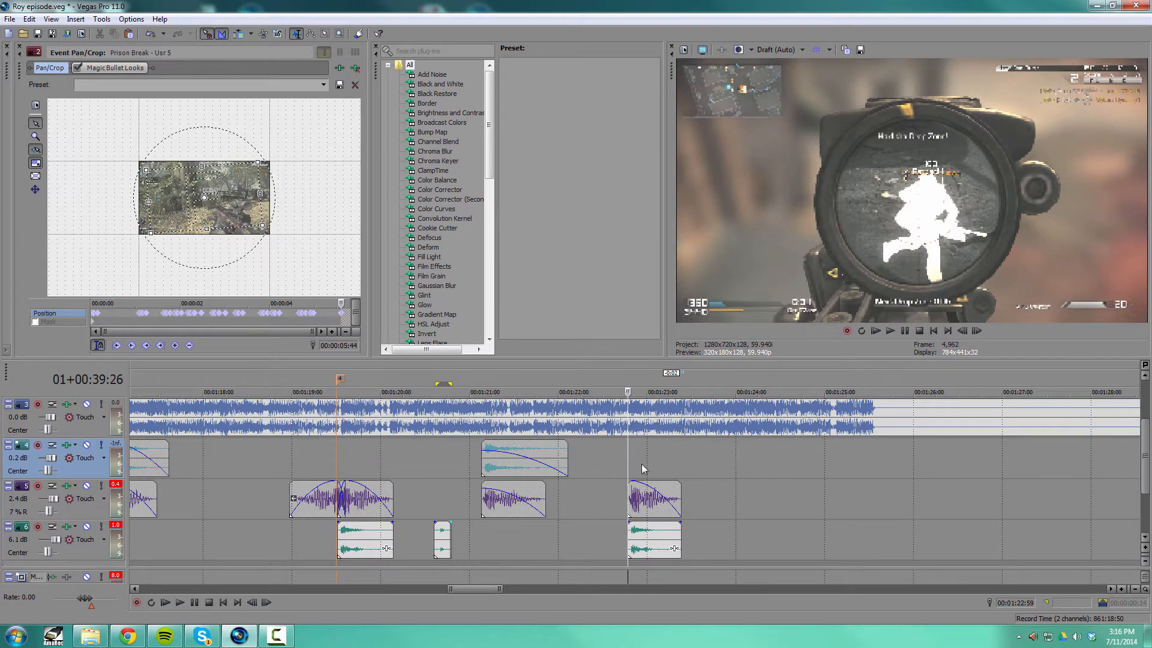
key(space)
scroll(659, 448, up, 3)
key(space)
key(space)
key(space)
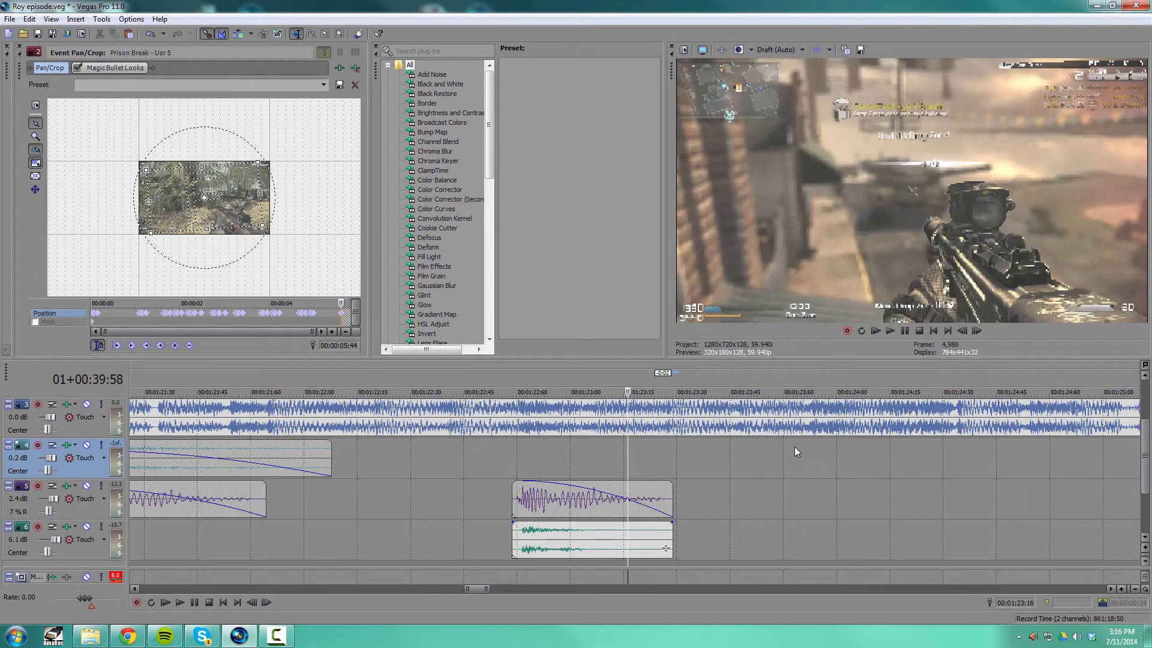
Paste the copied pair on tracks 5 and 6 at 00:01:23:68 and play back both shots
click(809, 446)
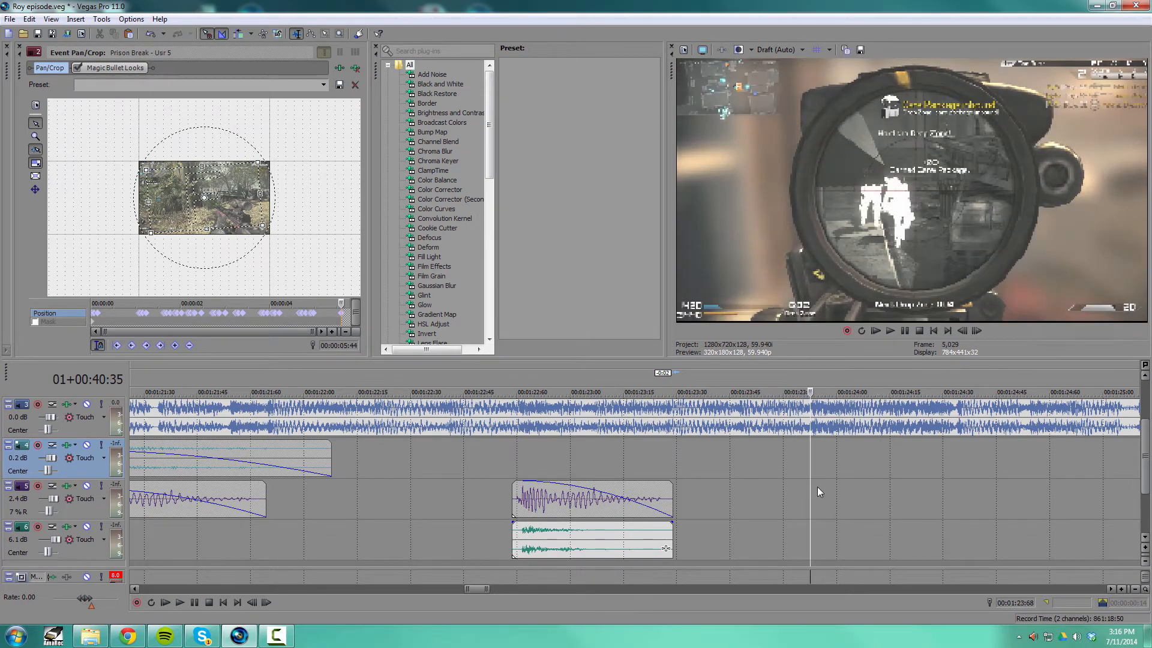
key(ctrl+v)
drag(822, 529, 825, 501)
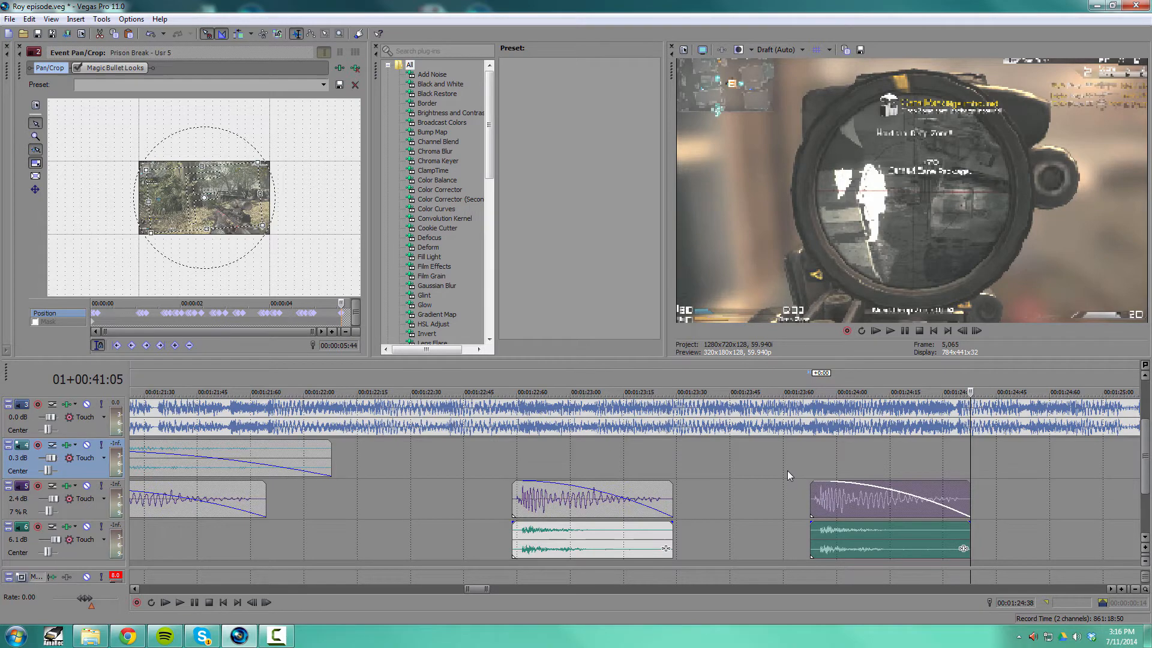
click(787, 470)
key(space)
scroll(583, 480, down, 3)
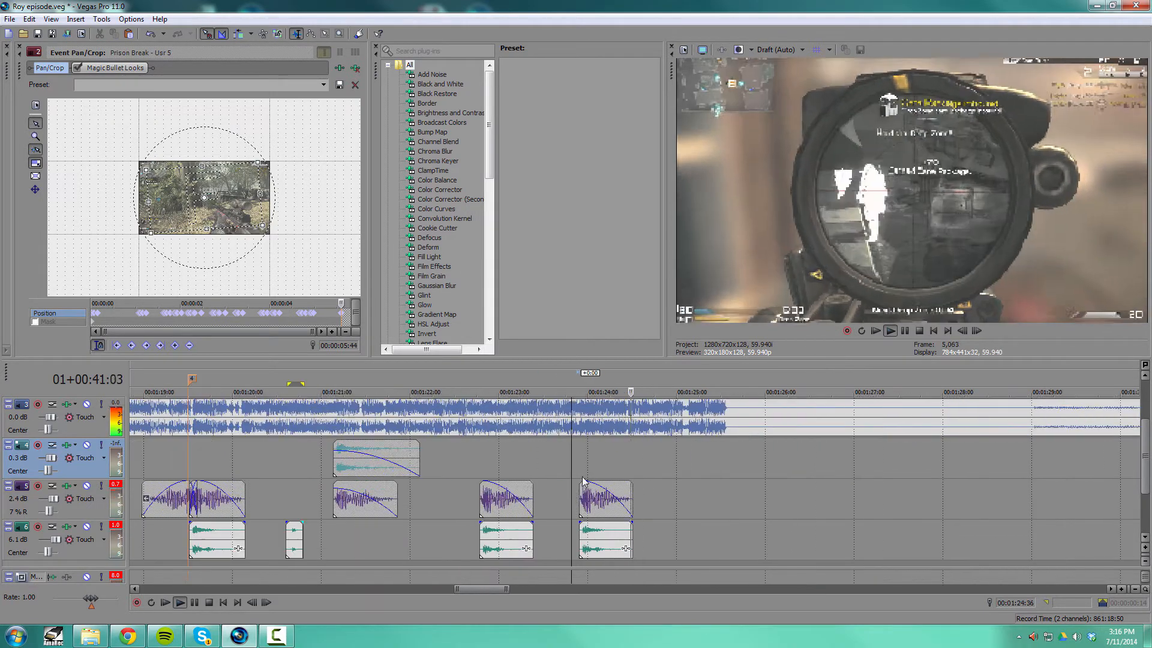
click(464, 474)
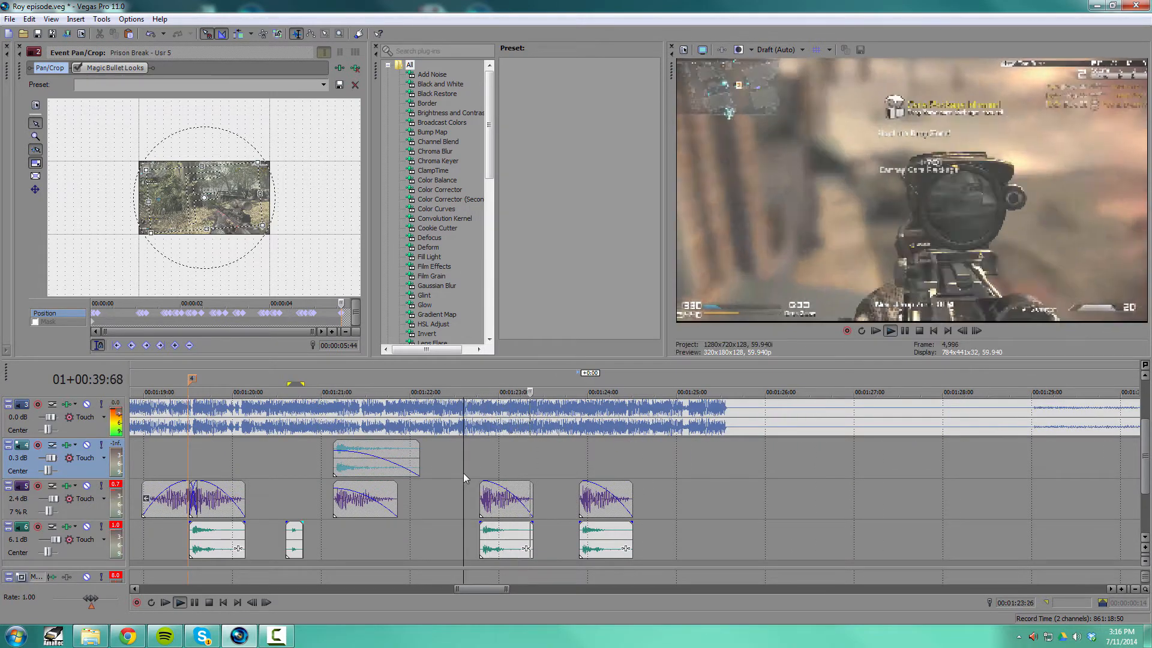
key(space)
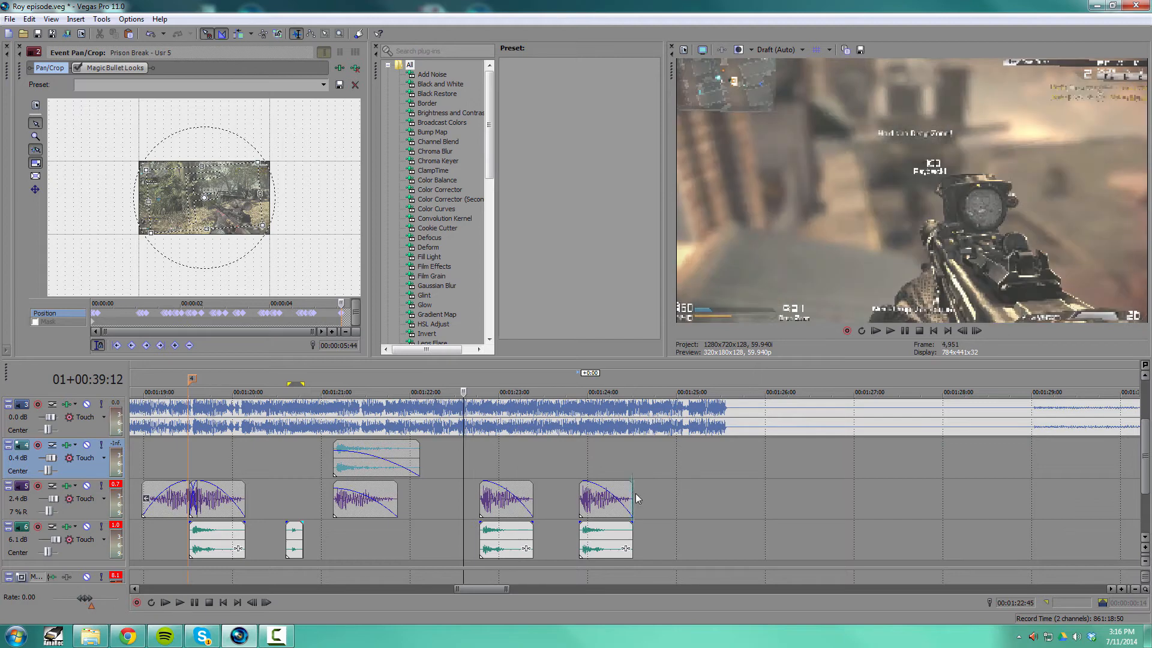
Extend the last pair of clips on tracks 5 and 6 past their original end, and shorten both back by 0:03
click(633, 499)
scroll(633, 499, up, 2)
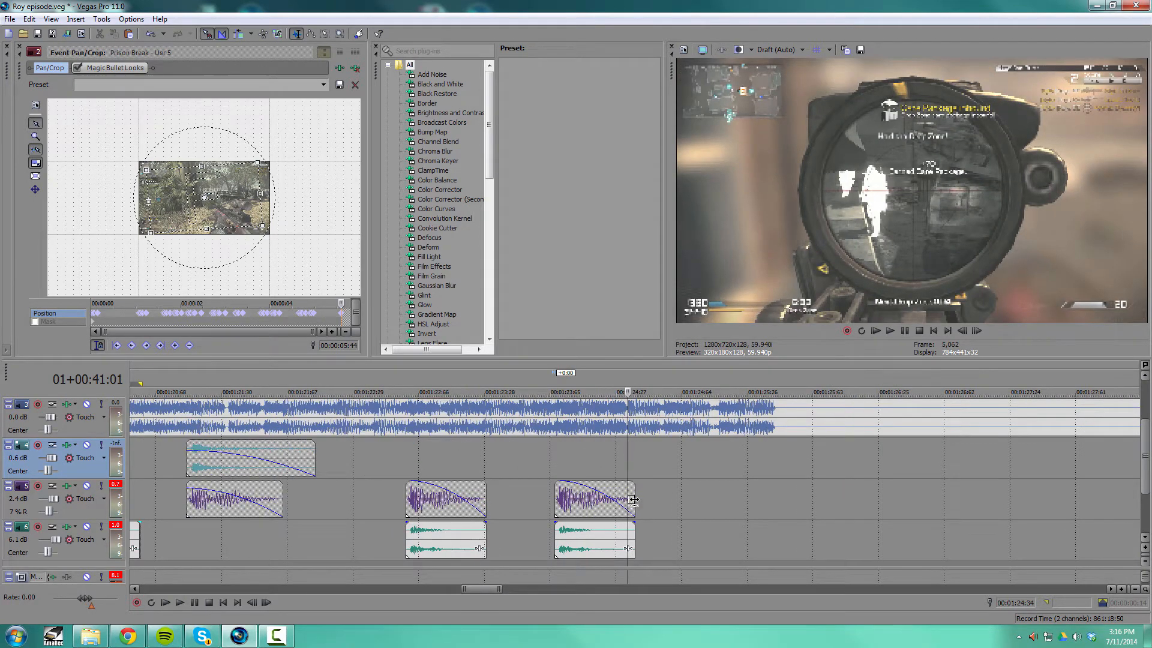
drag(633, 499, 661, 499)
drag(634, 536, 646, 499)
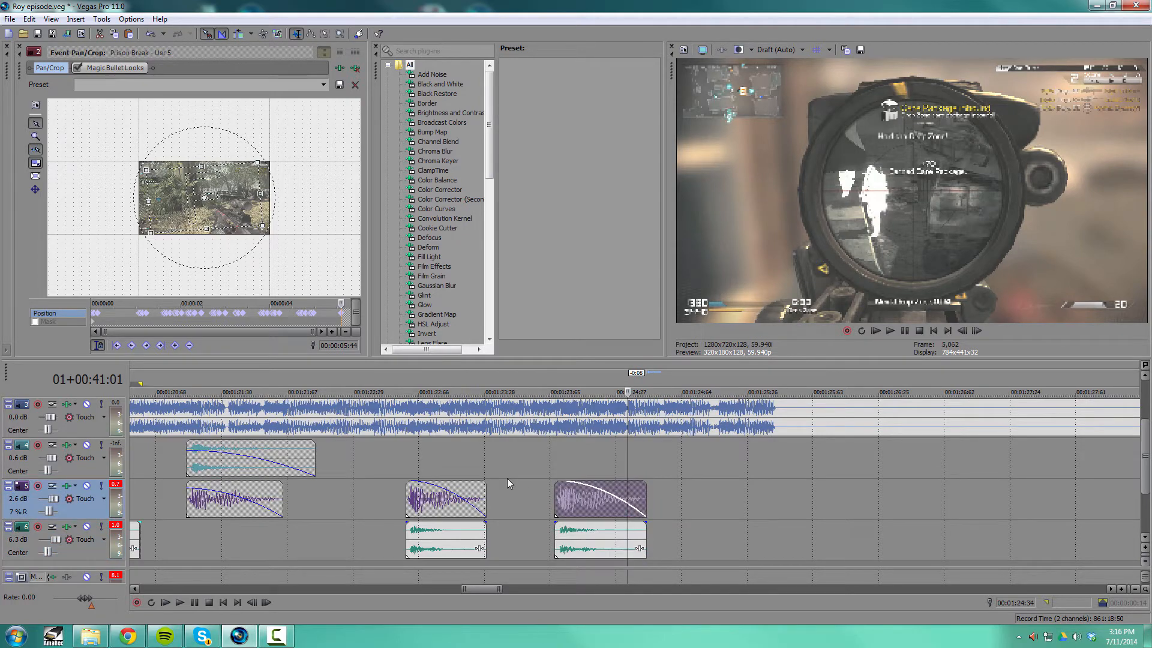
click(506, 478)
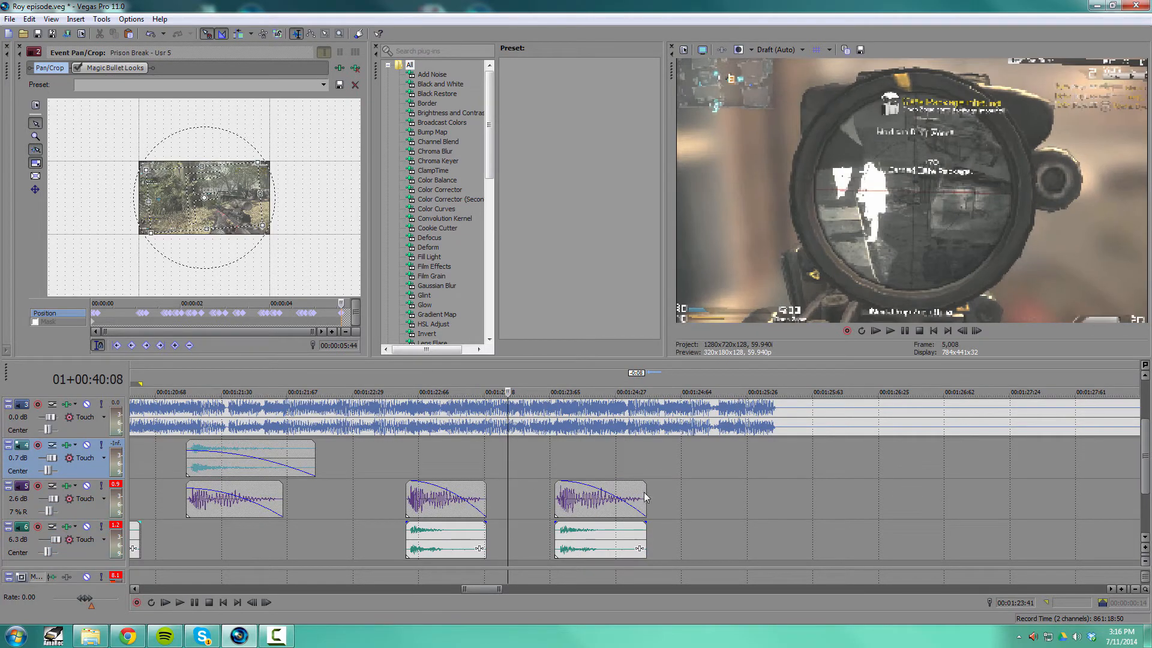
drag(644, 496, 640, 530)
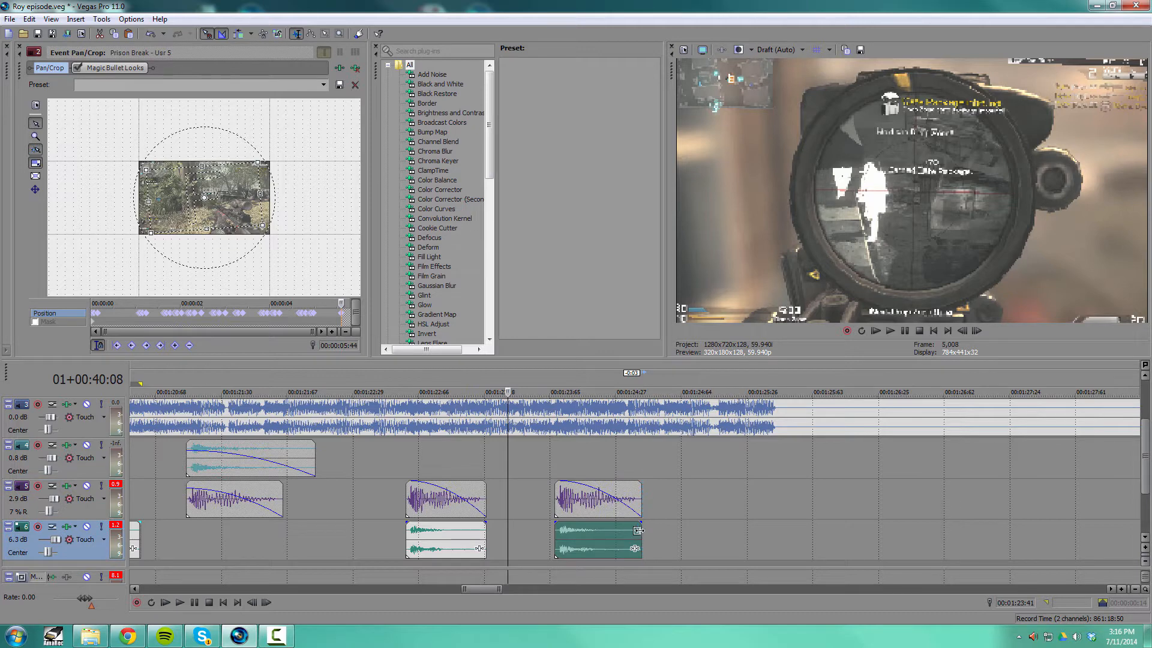
Set the volume of tracks 4 and 5 to 0.0 dB and track 6 to 6.0 dB, and play back the last two shots
drag(55, 504, 55, 510)
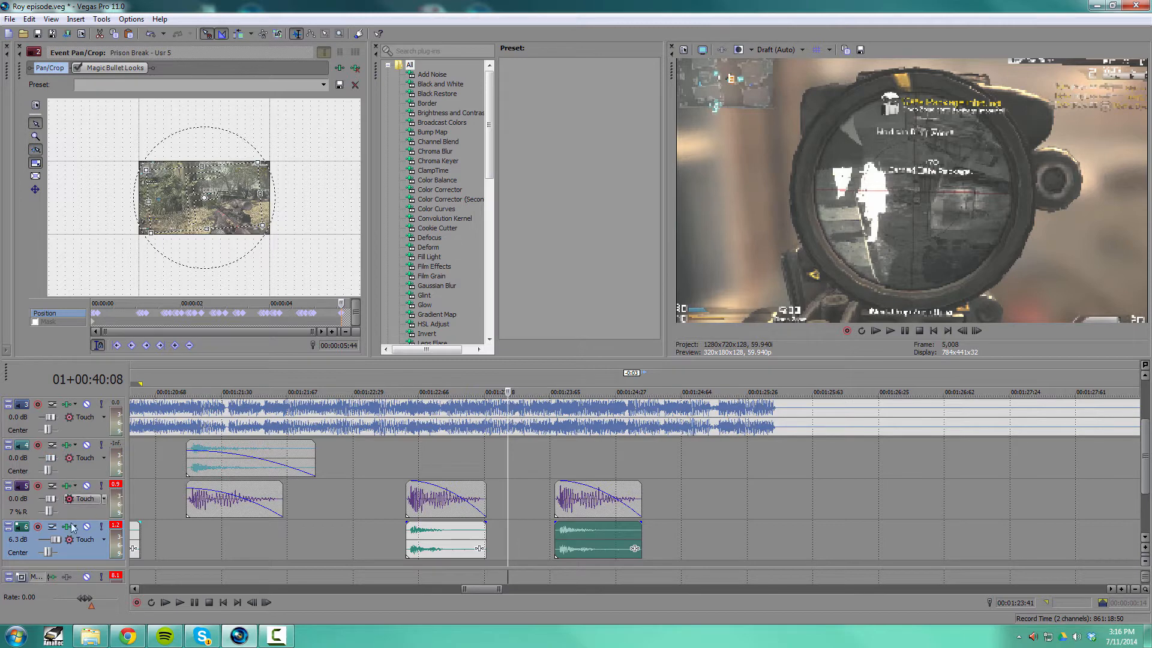
drag(57, 541, 58, 543)
drag(55, 544, 55, 544)
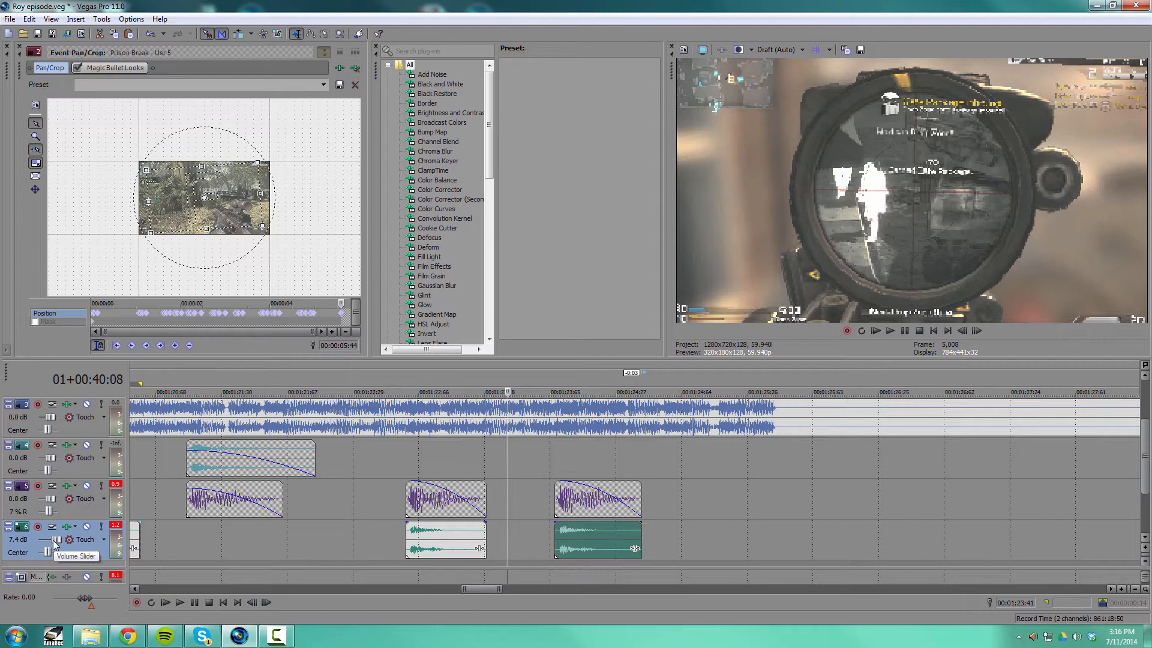
drag(56, 543, 54, 540)
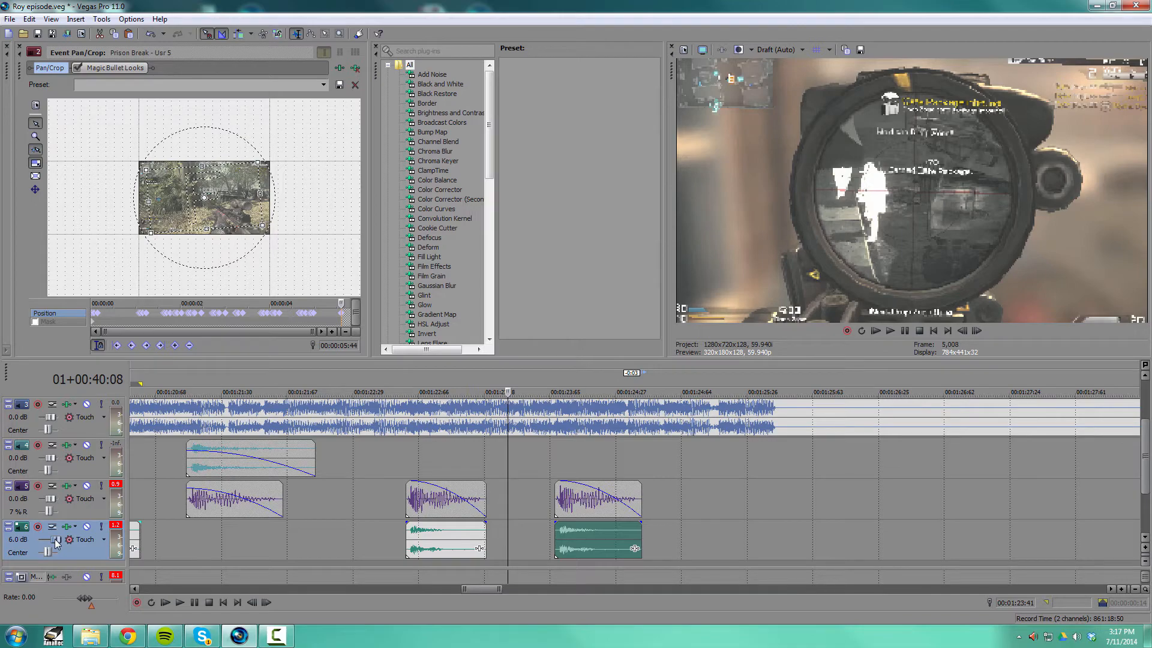
click(309, 537)
key(space)
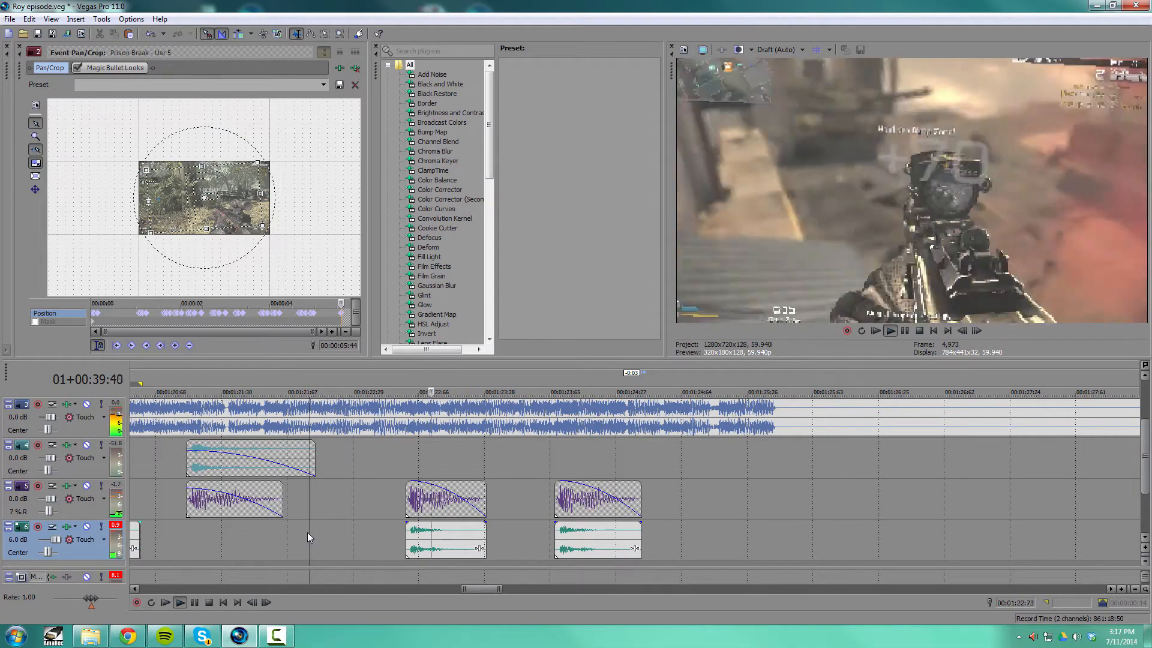
key(space)
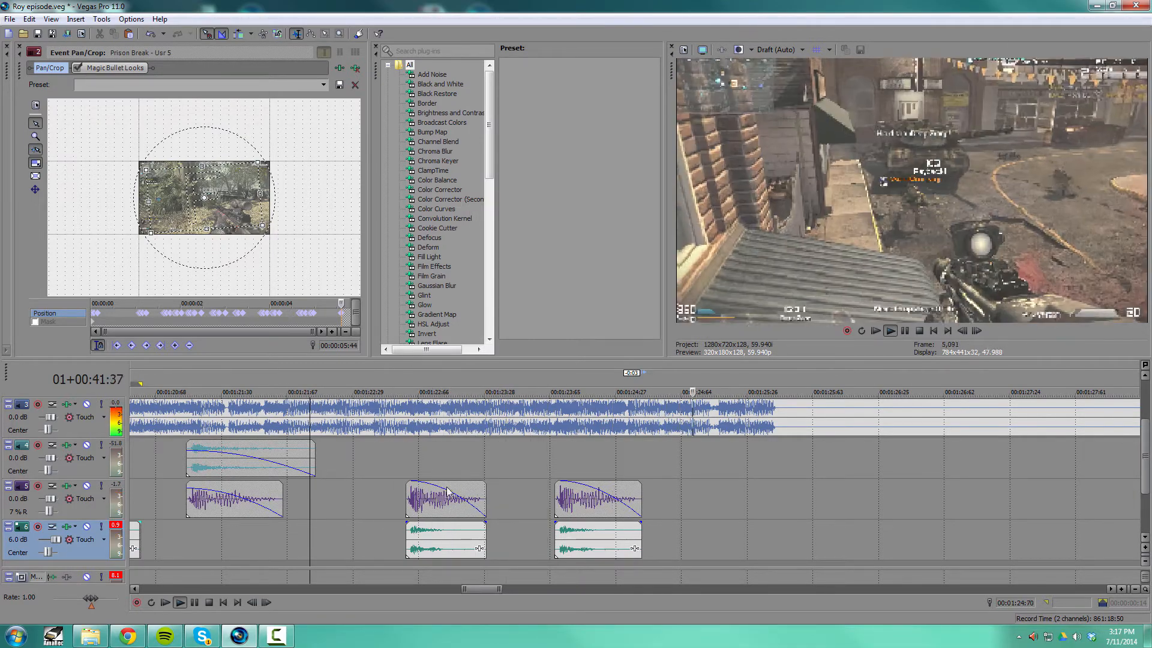
key(space)
Move the last pair of clips on tracks 5 and 6 earlier by 0:02 and play back the shot
scroll(516, 454, up, 2)
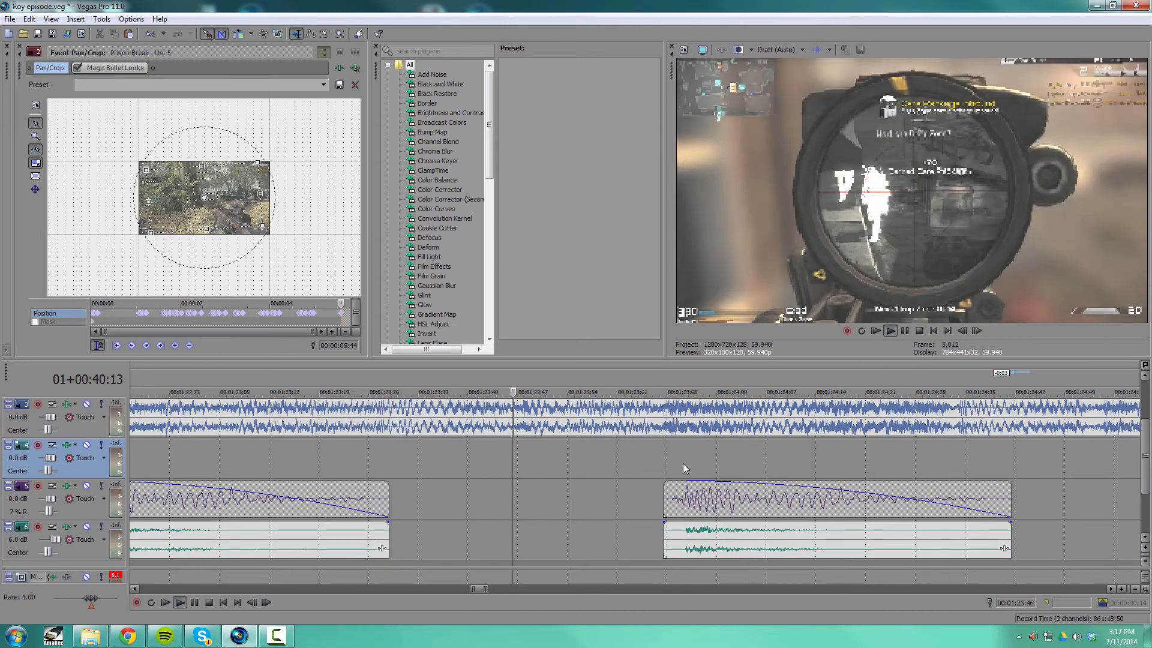
click(664, 500)
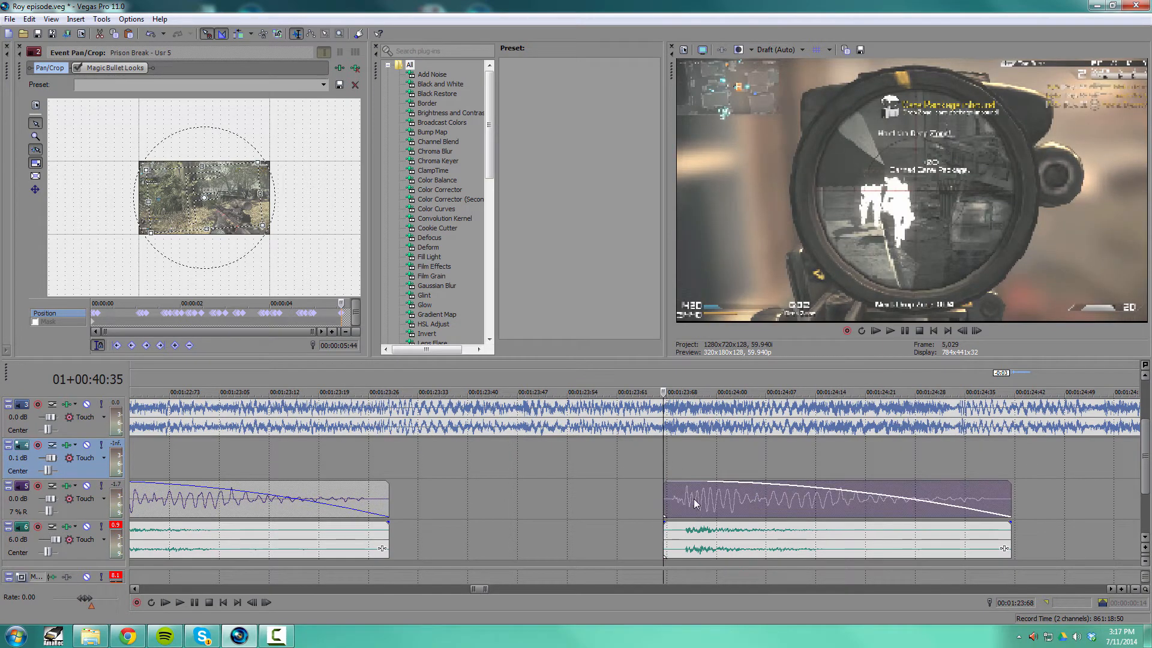
drag(704, 503, 692, 505)
click(606, 481)
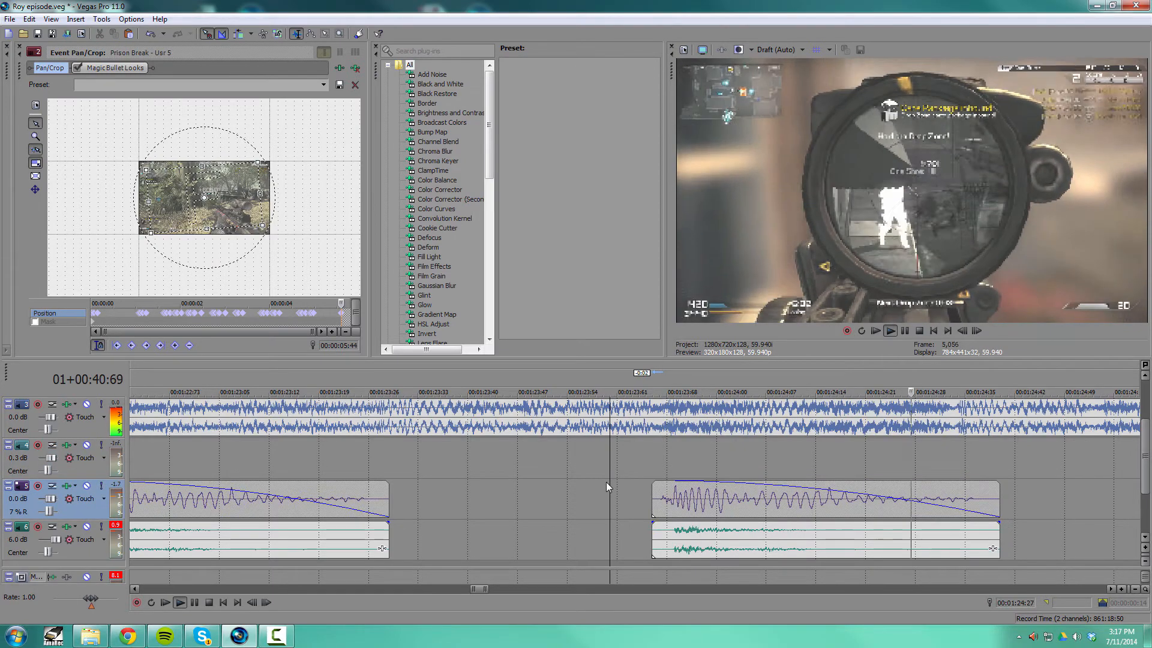
click(458, 457)
key(space)
scroll(646, 471, down, 2)
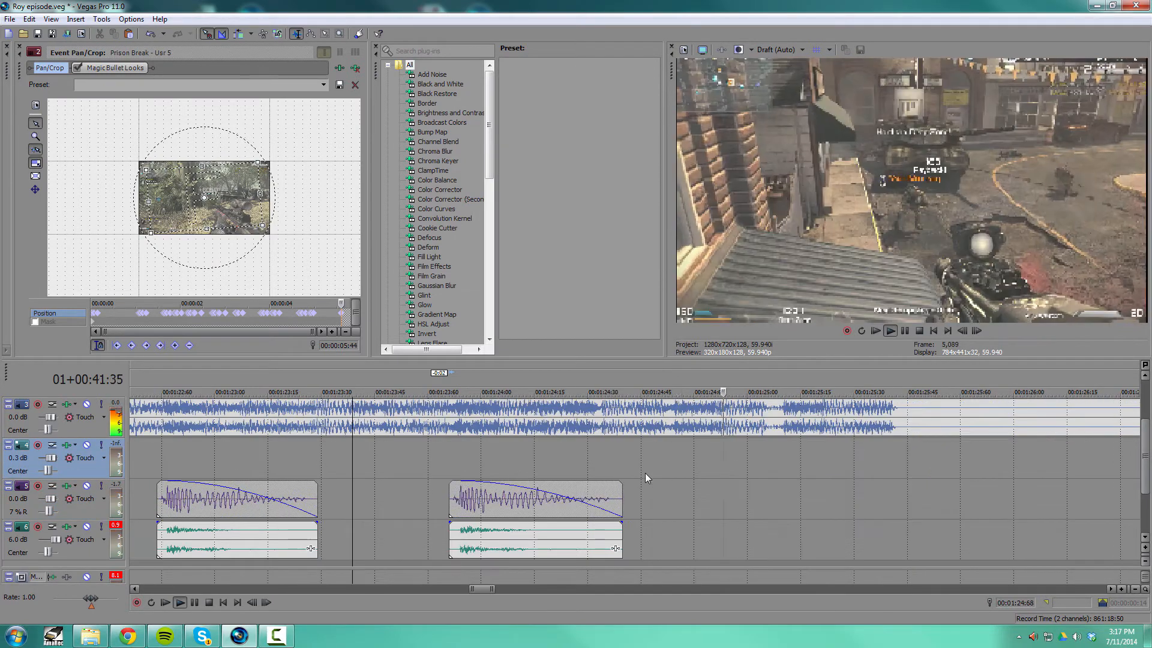
key(space)
Lengthen the last pair of clips on tracks 5 and 6 by 0:03 and play them back
drag(622, 501, 633, 535)
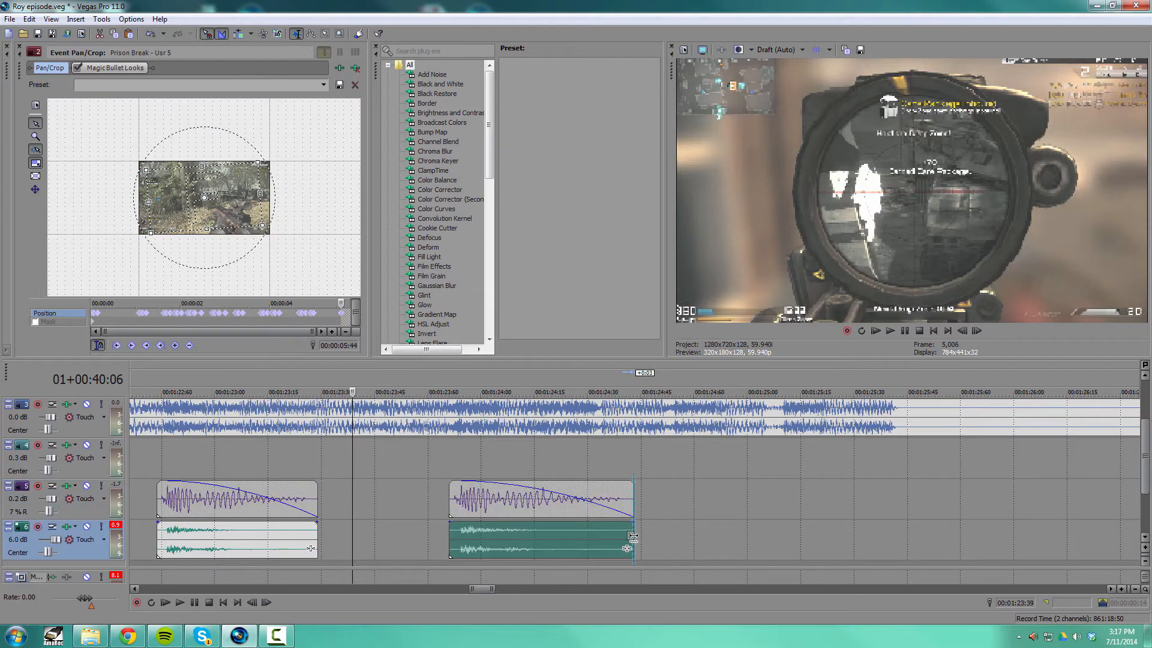
click(388, 488)
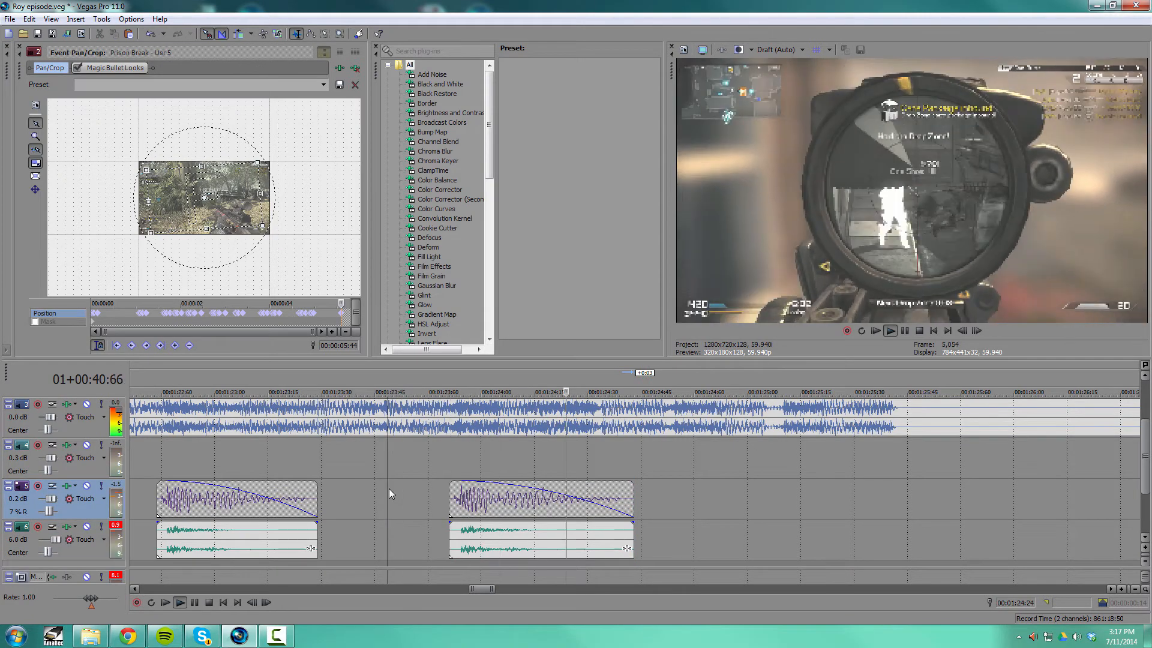
Play back the layered sound effects from about 00:01:18, just before marker 4, through the last shots
scroll(389, 488, down, 4)
click(449, 450)
key(space)
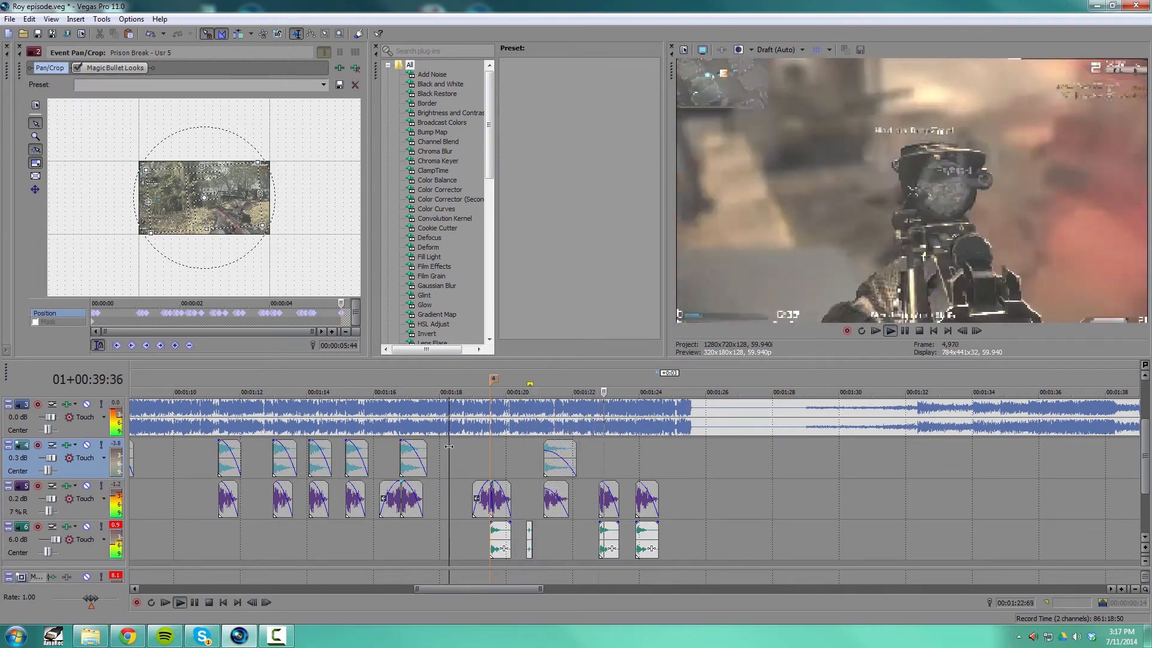
key(space)
Select a time range from 00:01:18:25 past the last shots, play it, and halve it to end at 00:01:22:44
drag(527, 382, 677, 381)
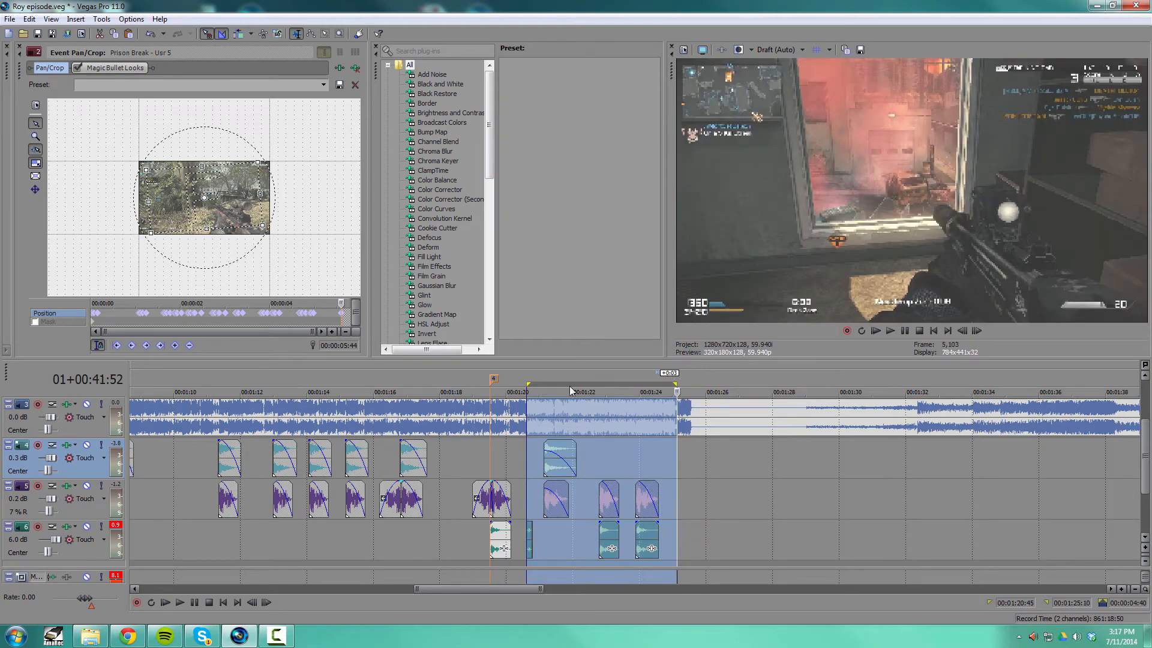
click(548, 379)
drag(452, 382, 732, 393)
key(space)
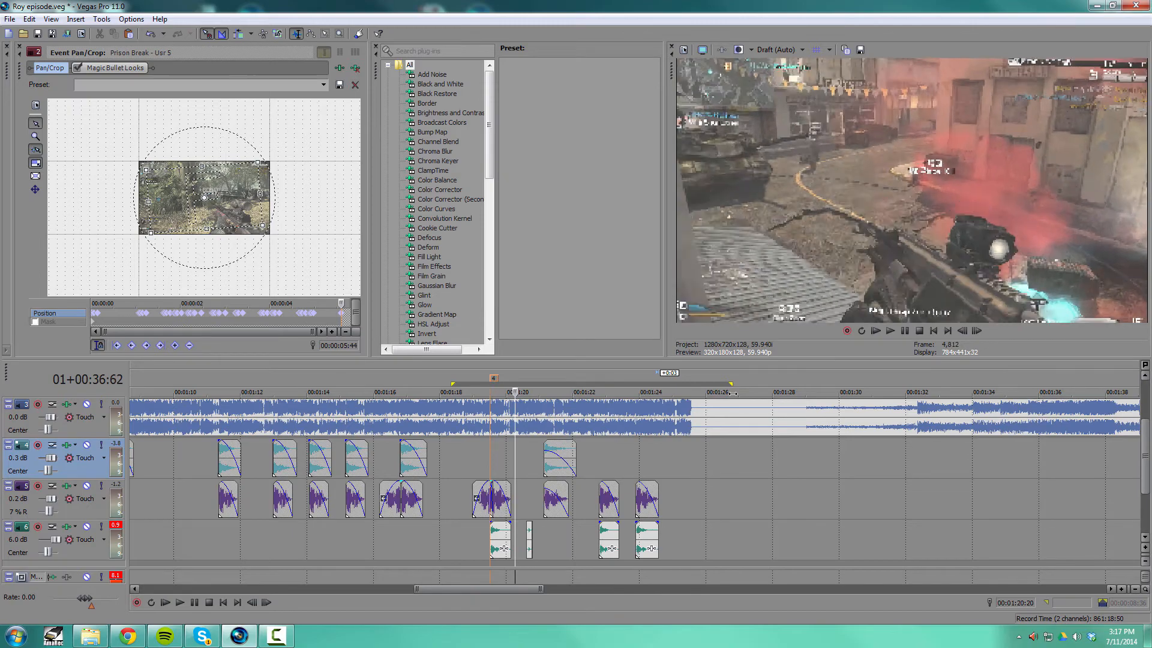
key(semicolon)
key(space)
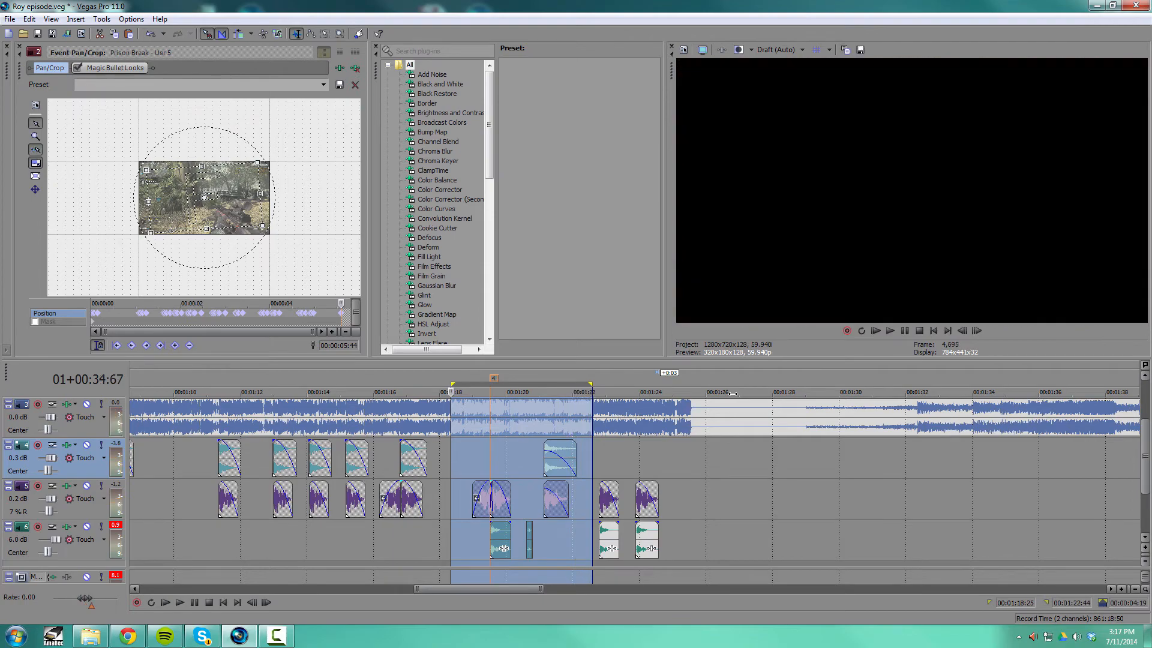
Play back the last two shots from about 00:01:22:40, and replay the final shot from just before its clips
click(590, 375)
key(space)
scroll(751, 406, up, 1)
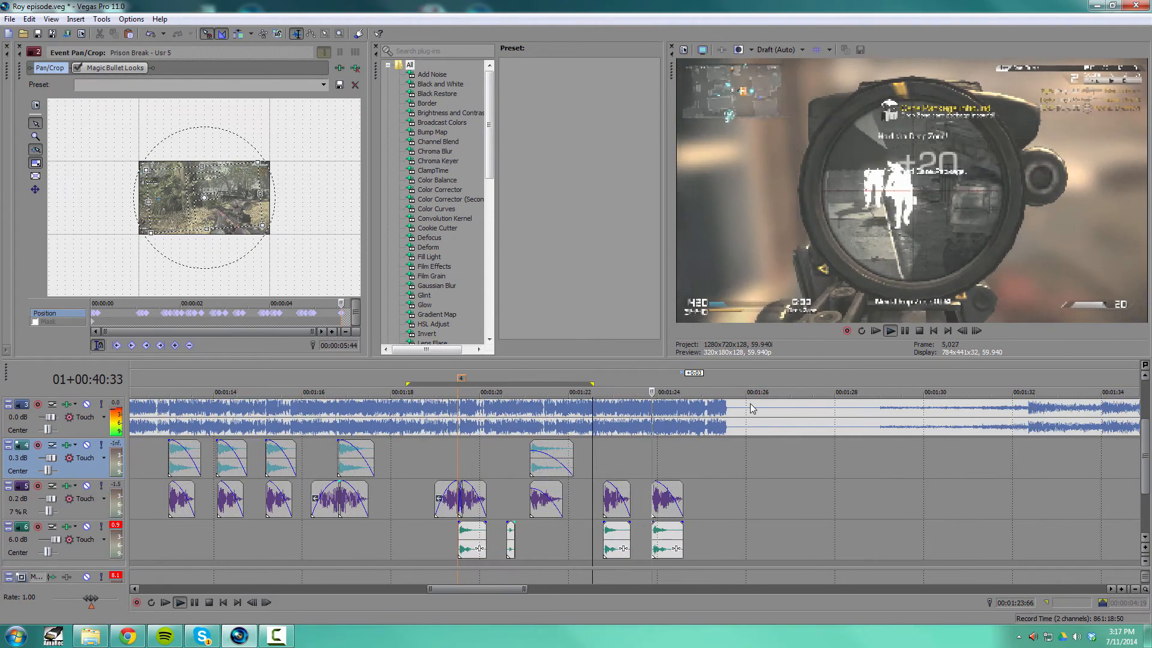
scroll(751, 408, up, 3)
key(space)
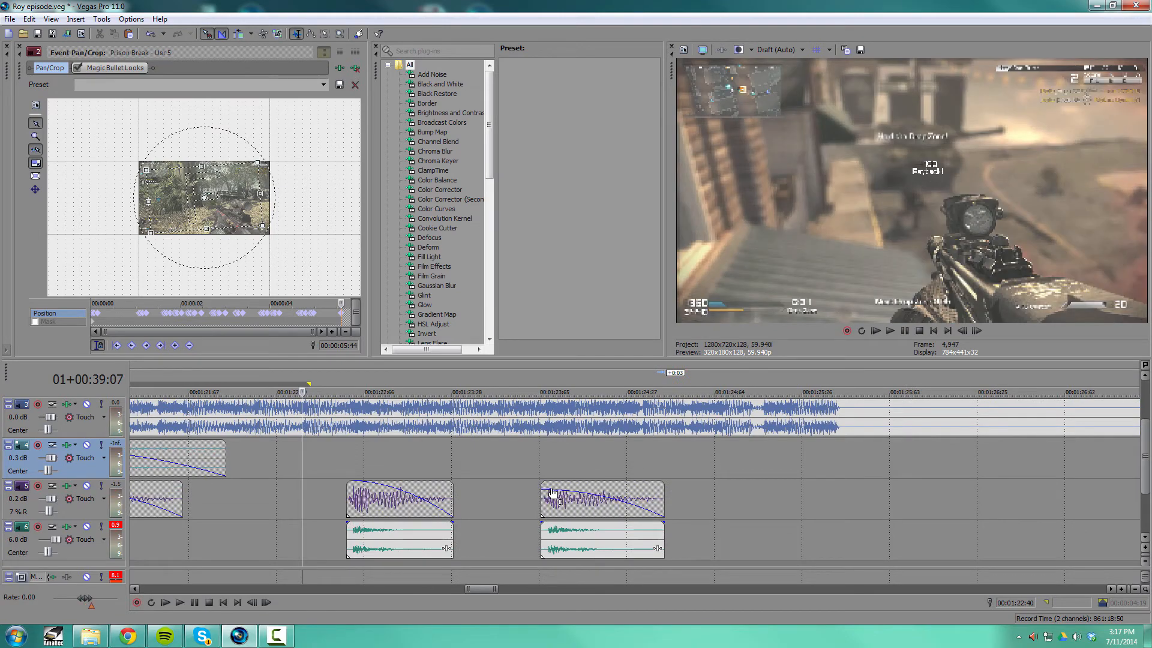
click(512, 469)
click(460, 445)
key(space)
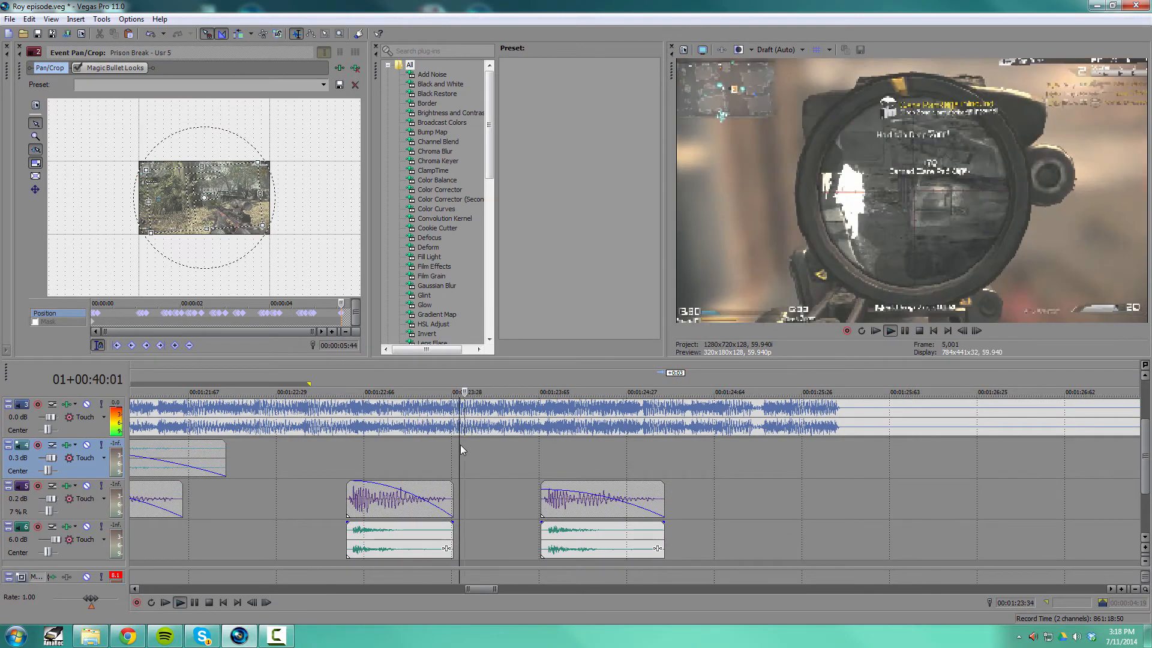
key(space)
Place the playback cursor just before marker 4, at 00:01:18:73
scroll(515, 456, down, 5)
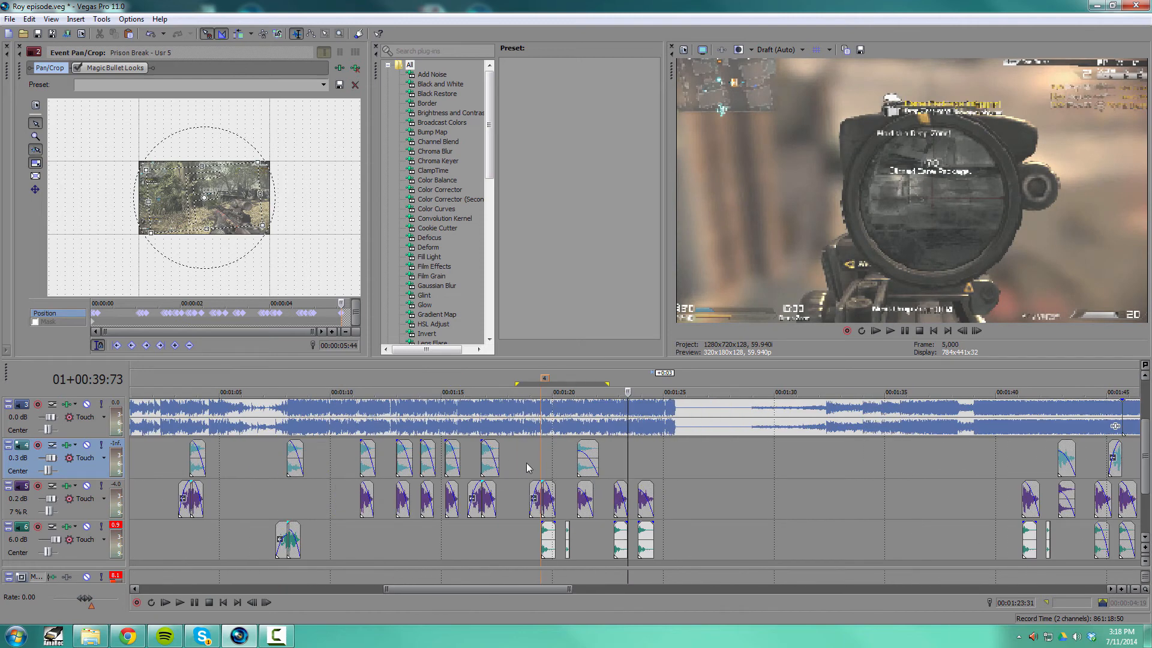
click(527, 463)
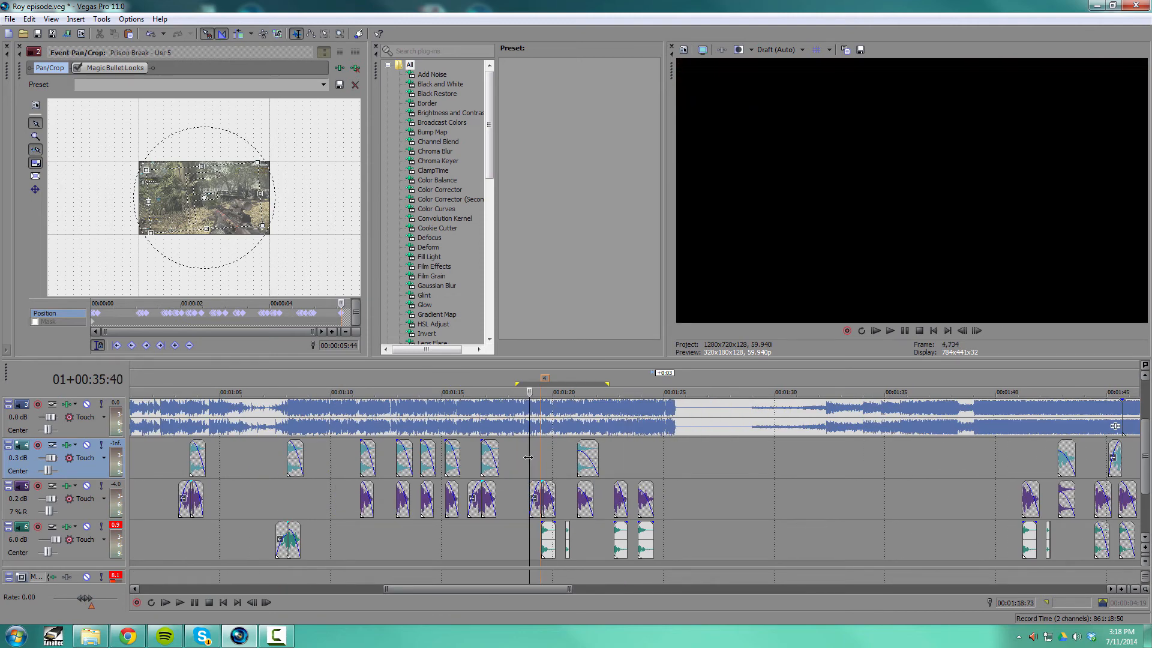